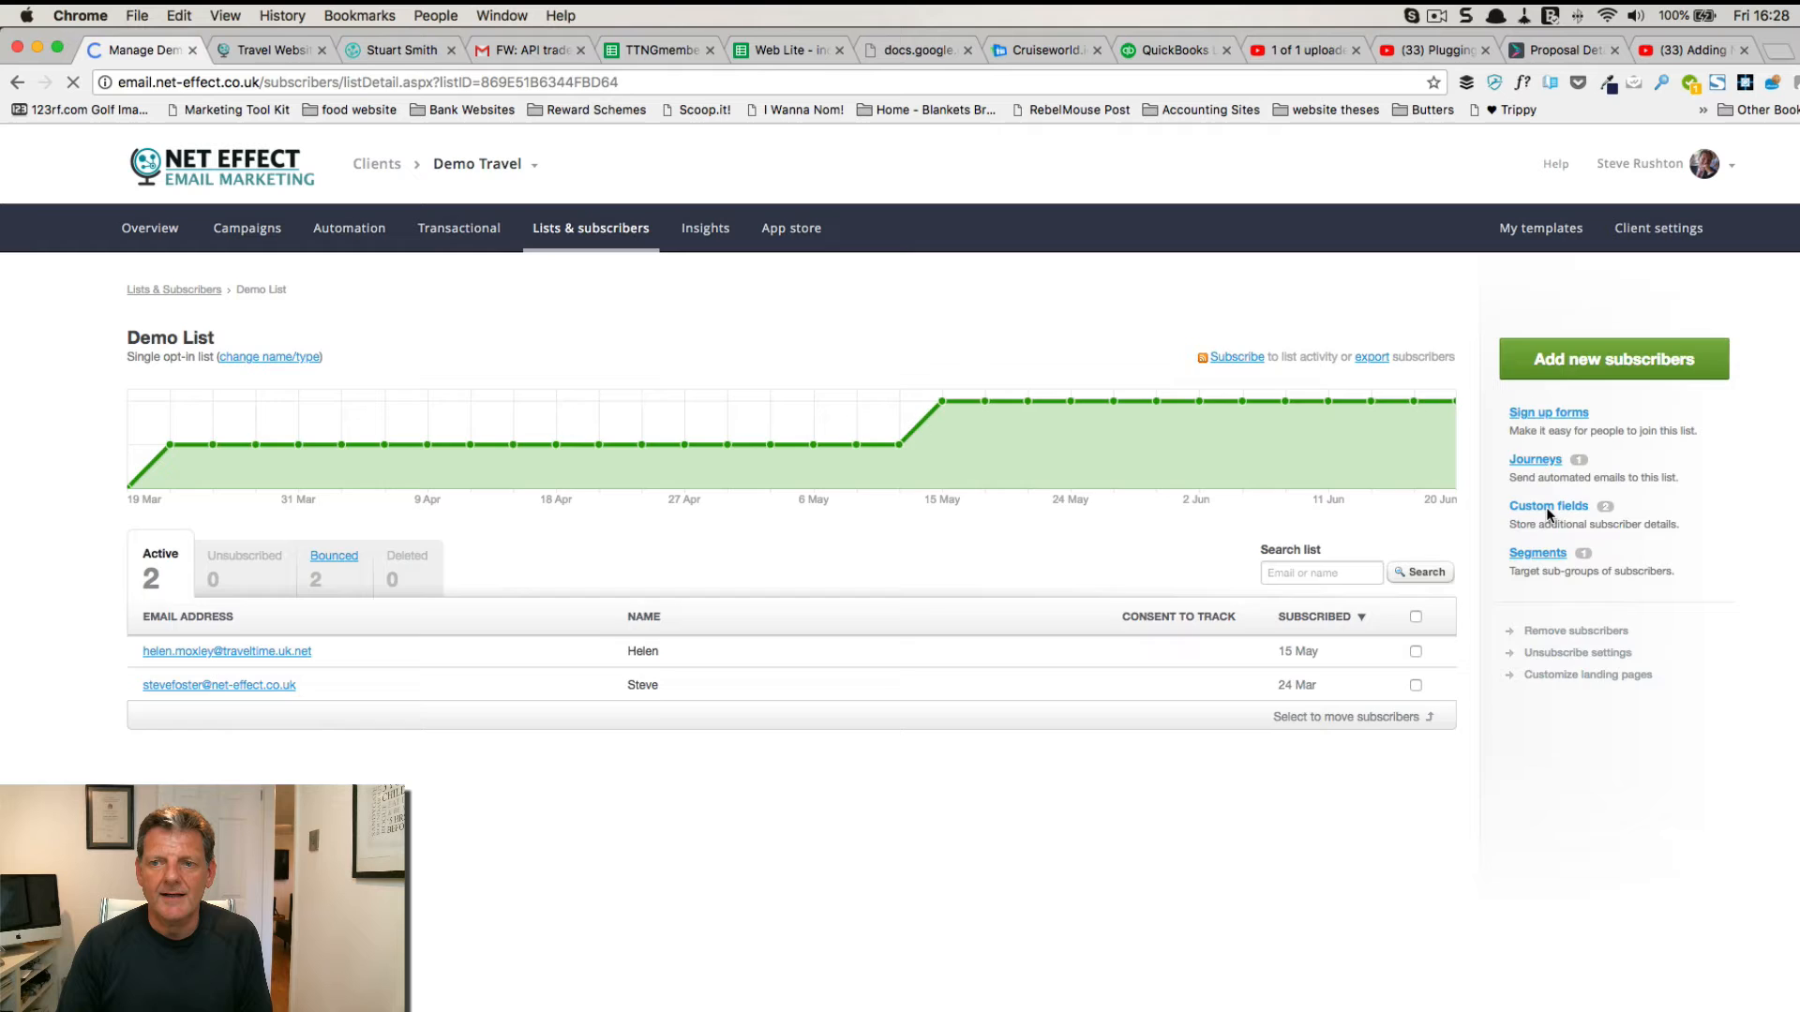
# Step: Examine the available options of the Holiday Interests custom field in Demo List and leave the field unedited
pyautogui.click(1343, 476)
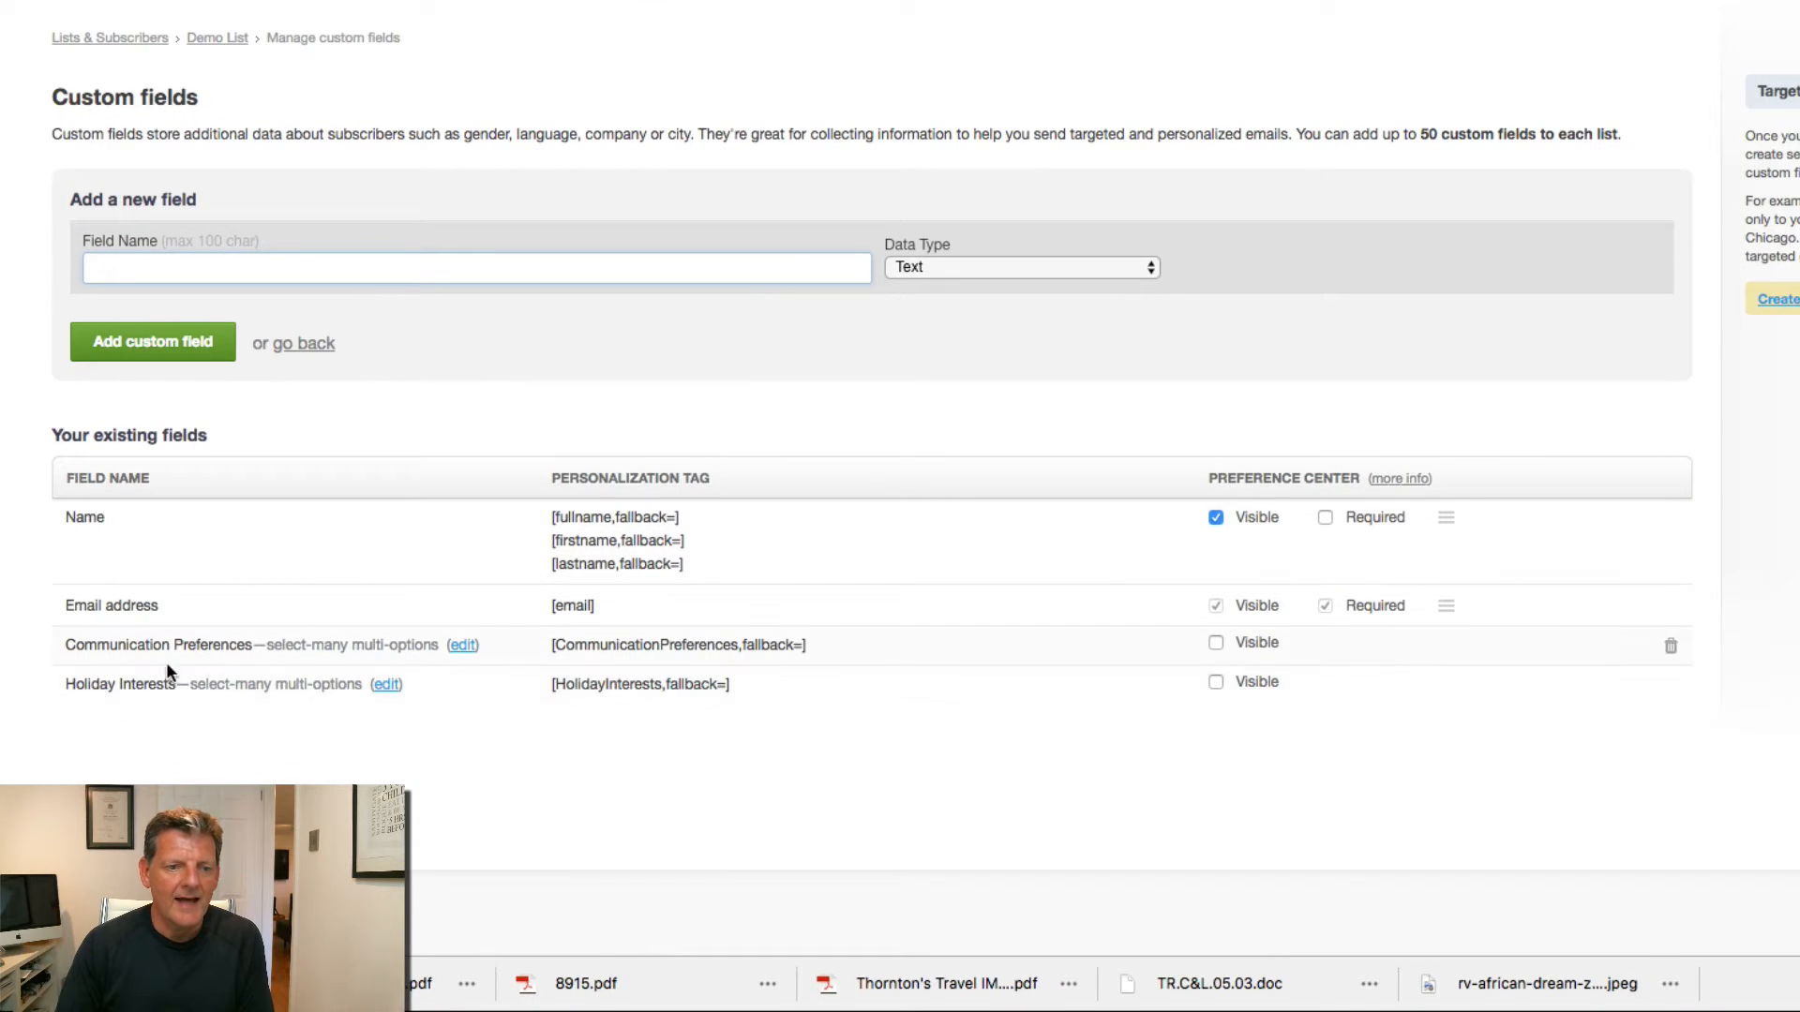
pyautogui.click(386, 684)
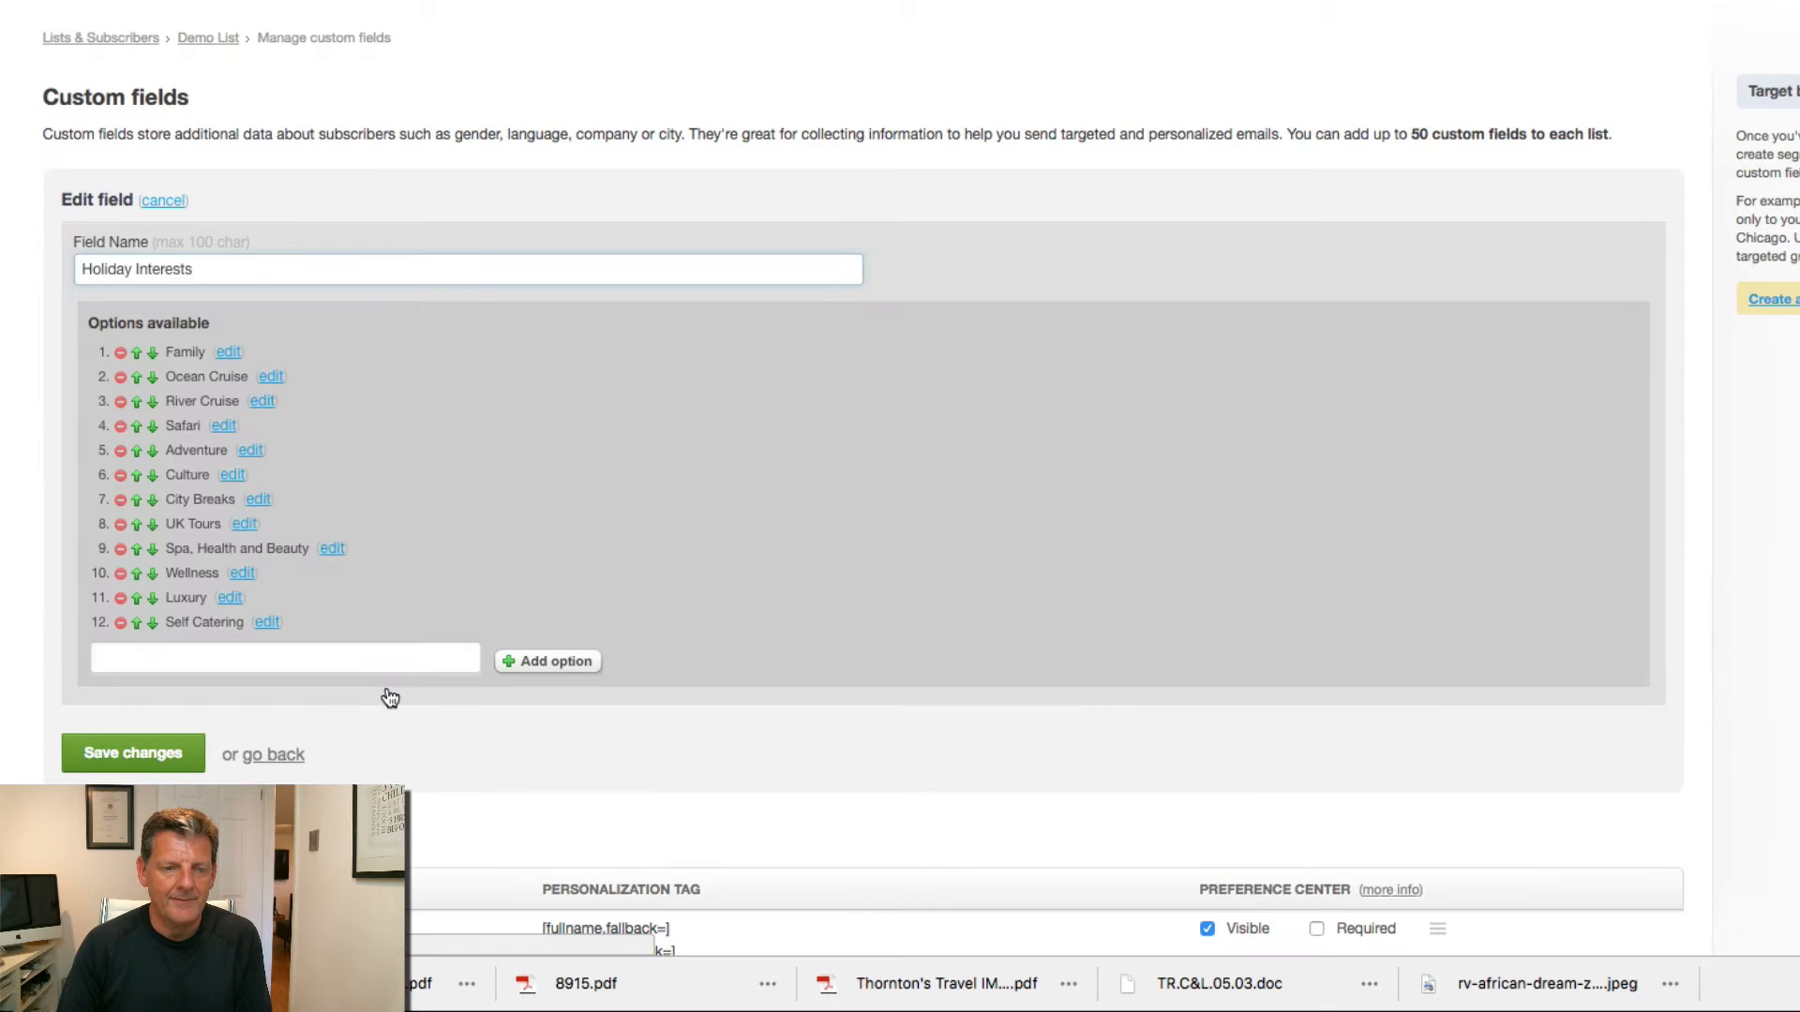
pyautogui.scroll(-1, 522, 553)
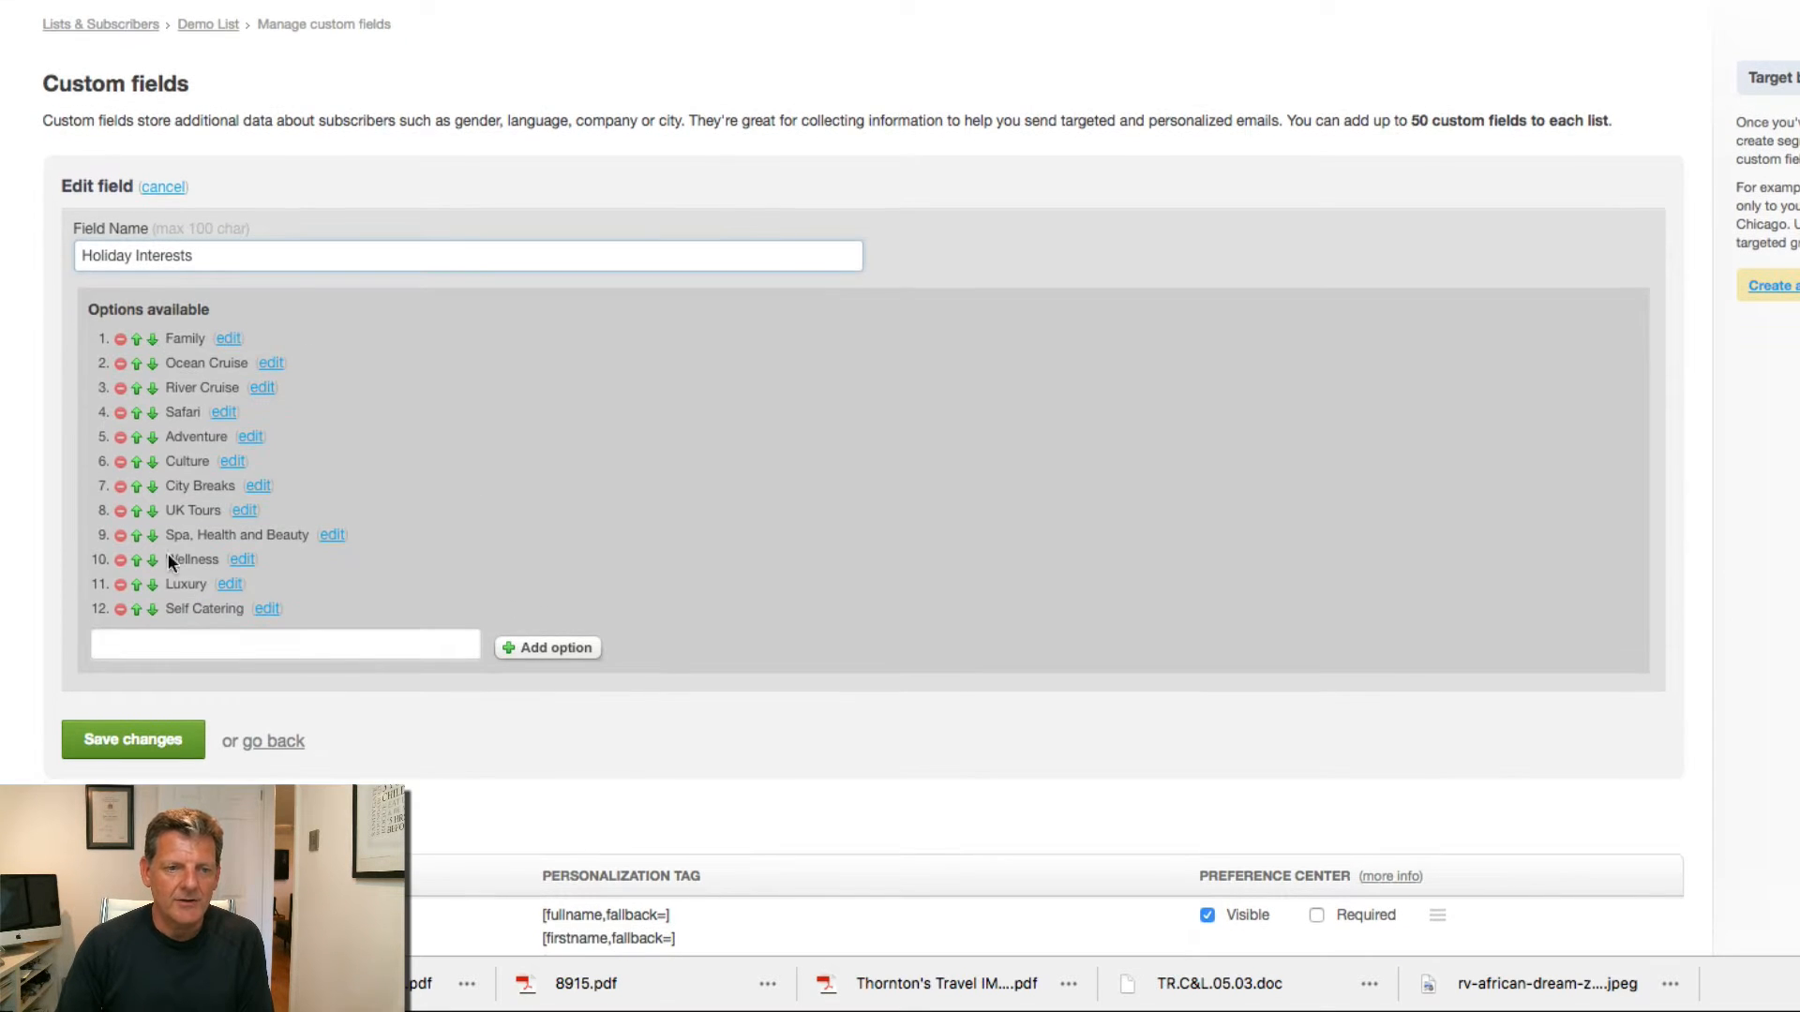
pyautogui.scroll(-1, 362, 350)
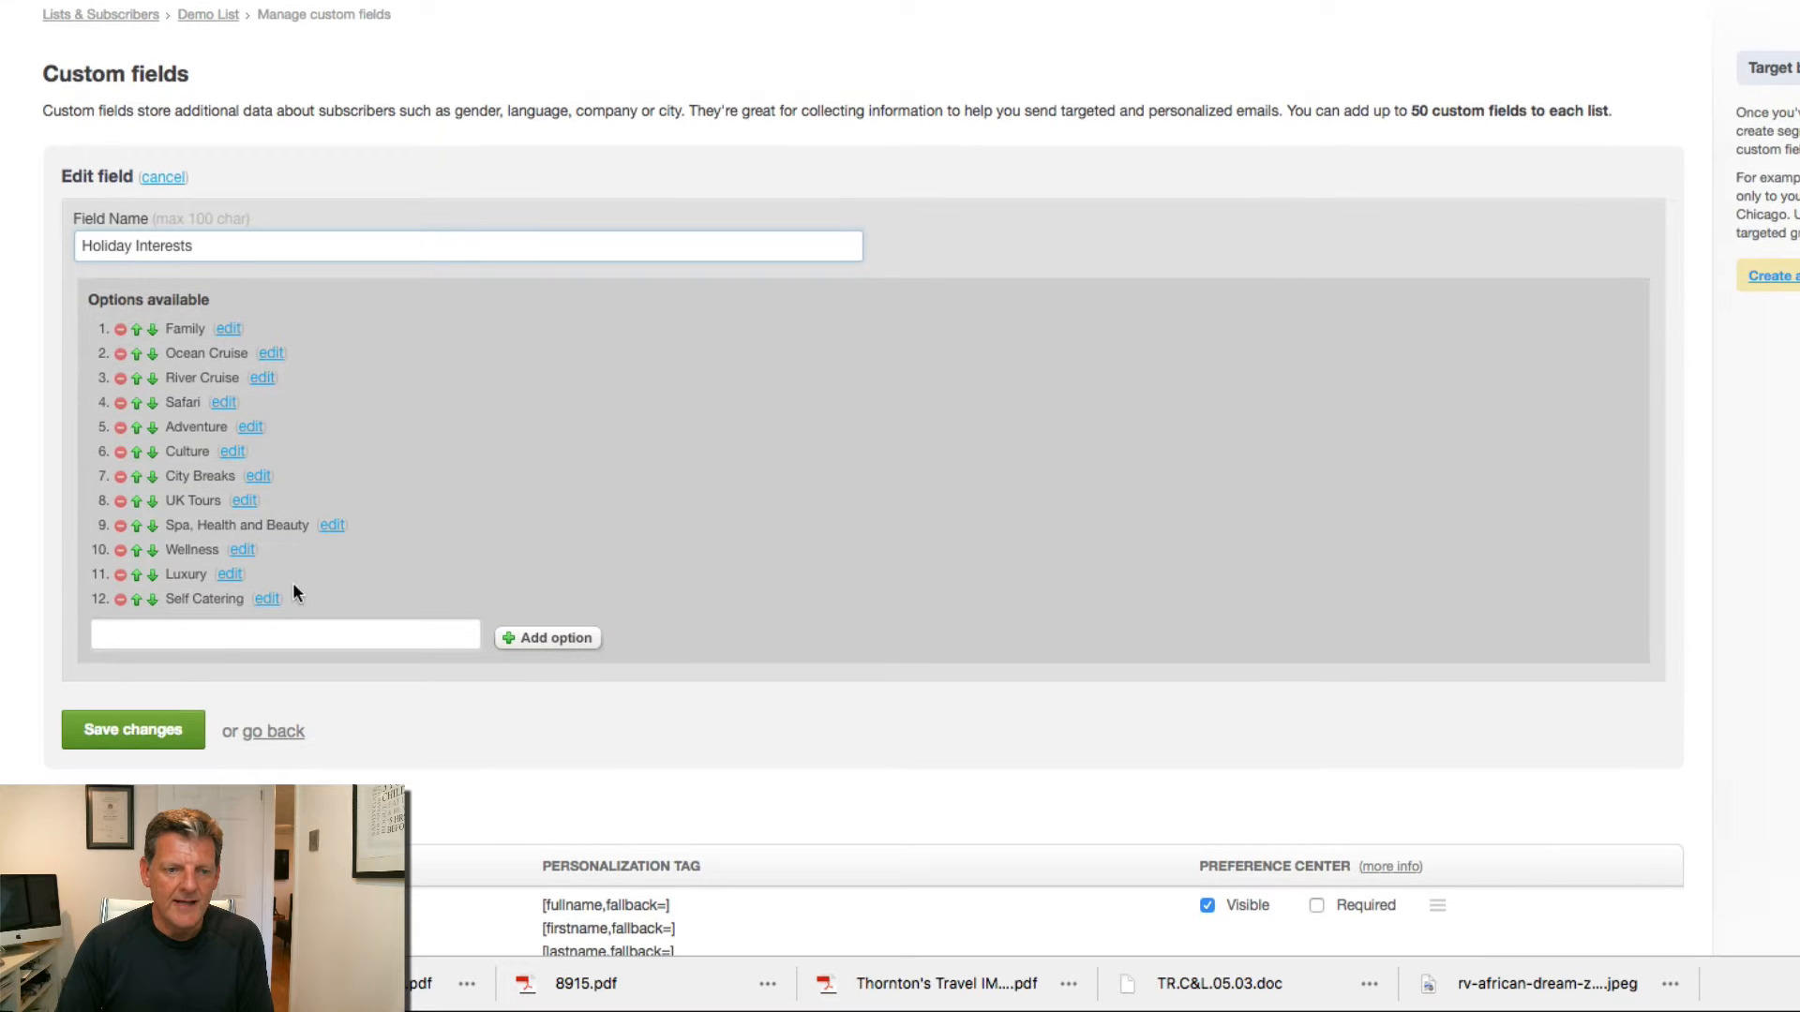
pyautogui.click(269, 732)
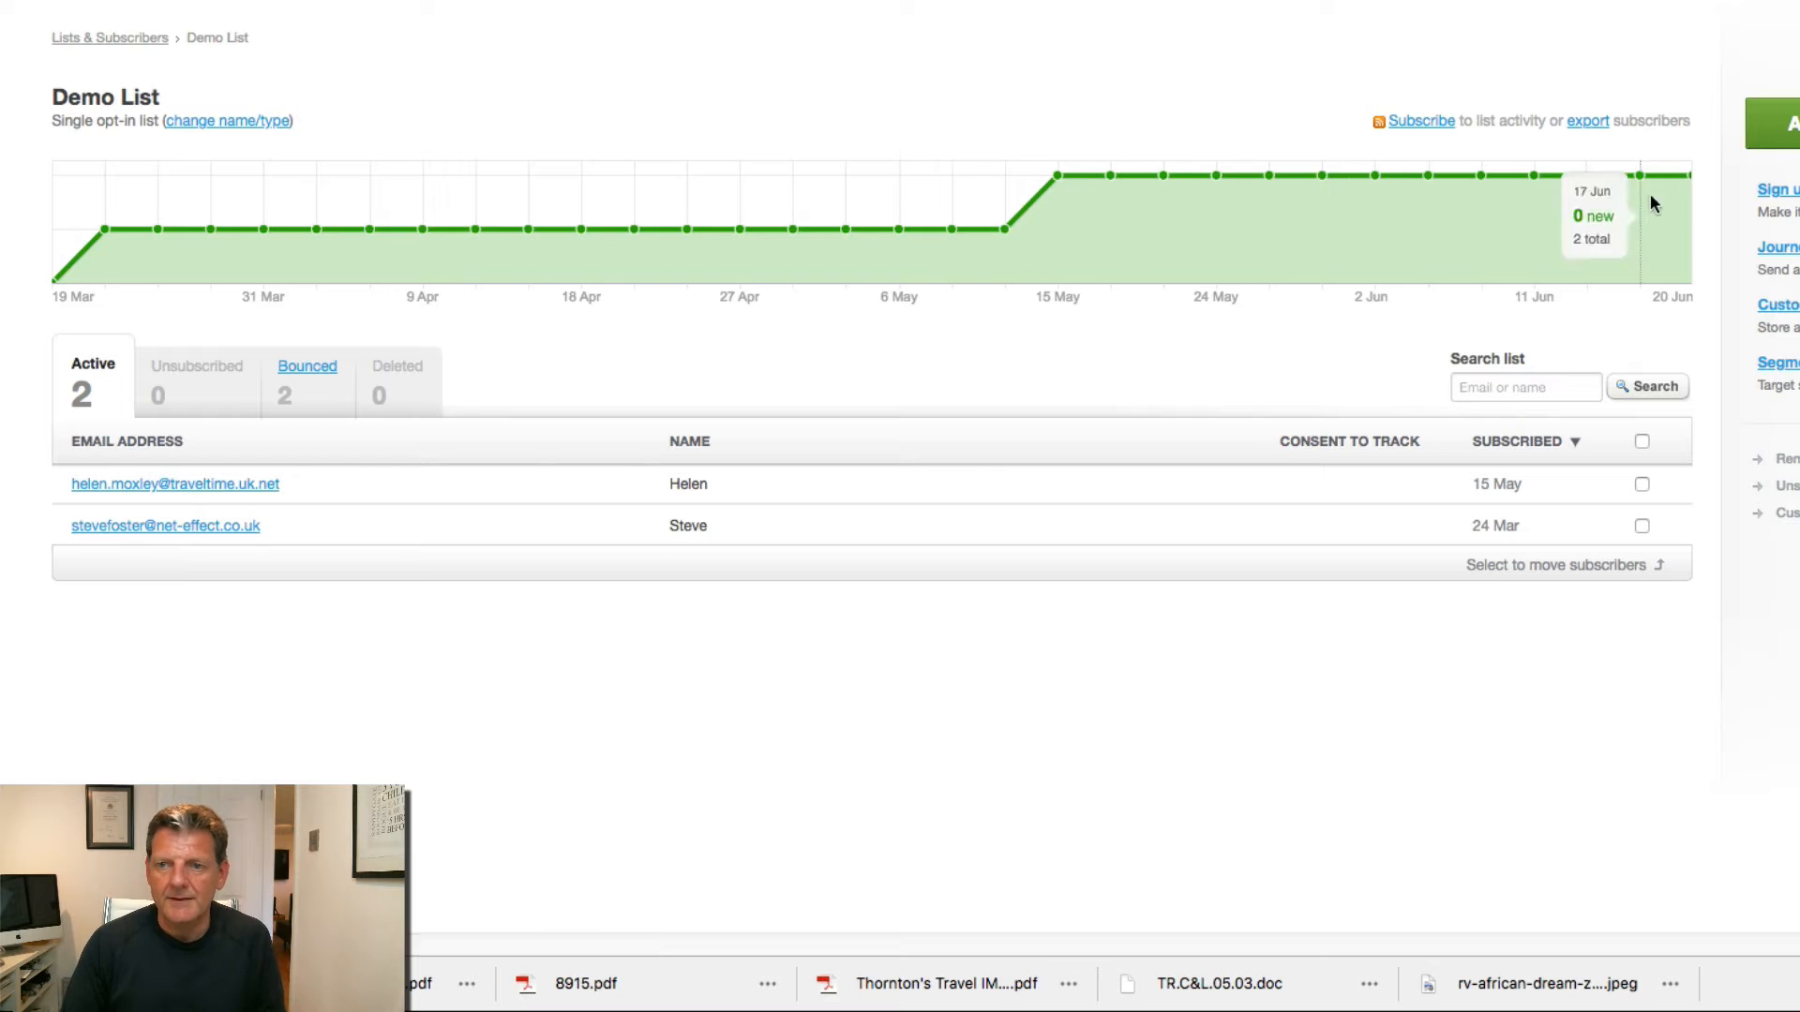
# Step: Set up a new Demo List custom field named Client Type with the data type Multiple Options (can select many)
pyautogui.click(1778, 309)
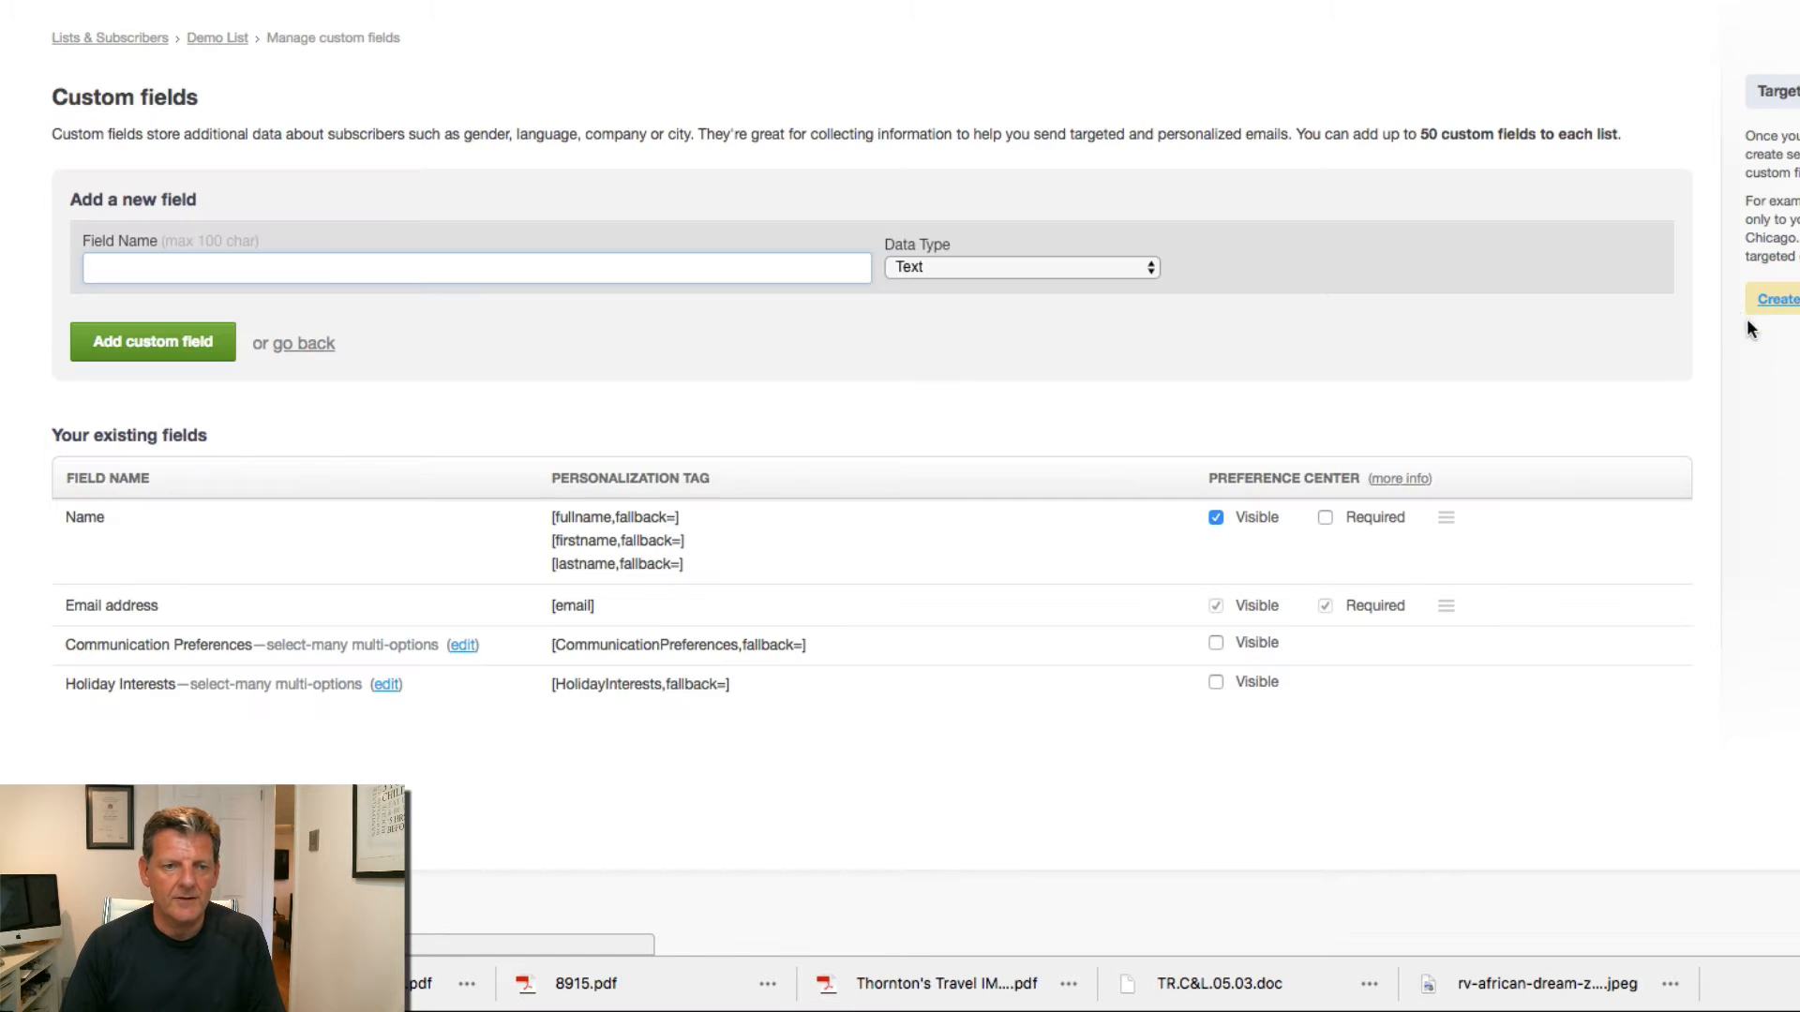
pyautogui.click(648, 278)
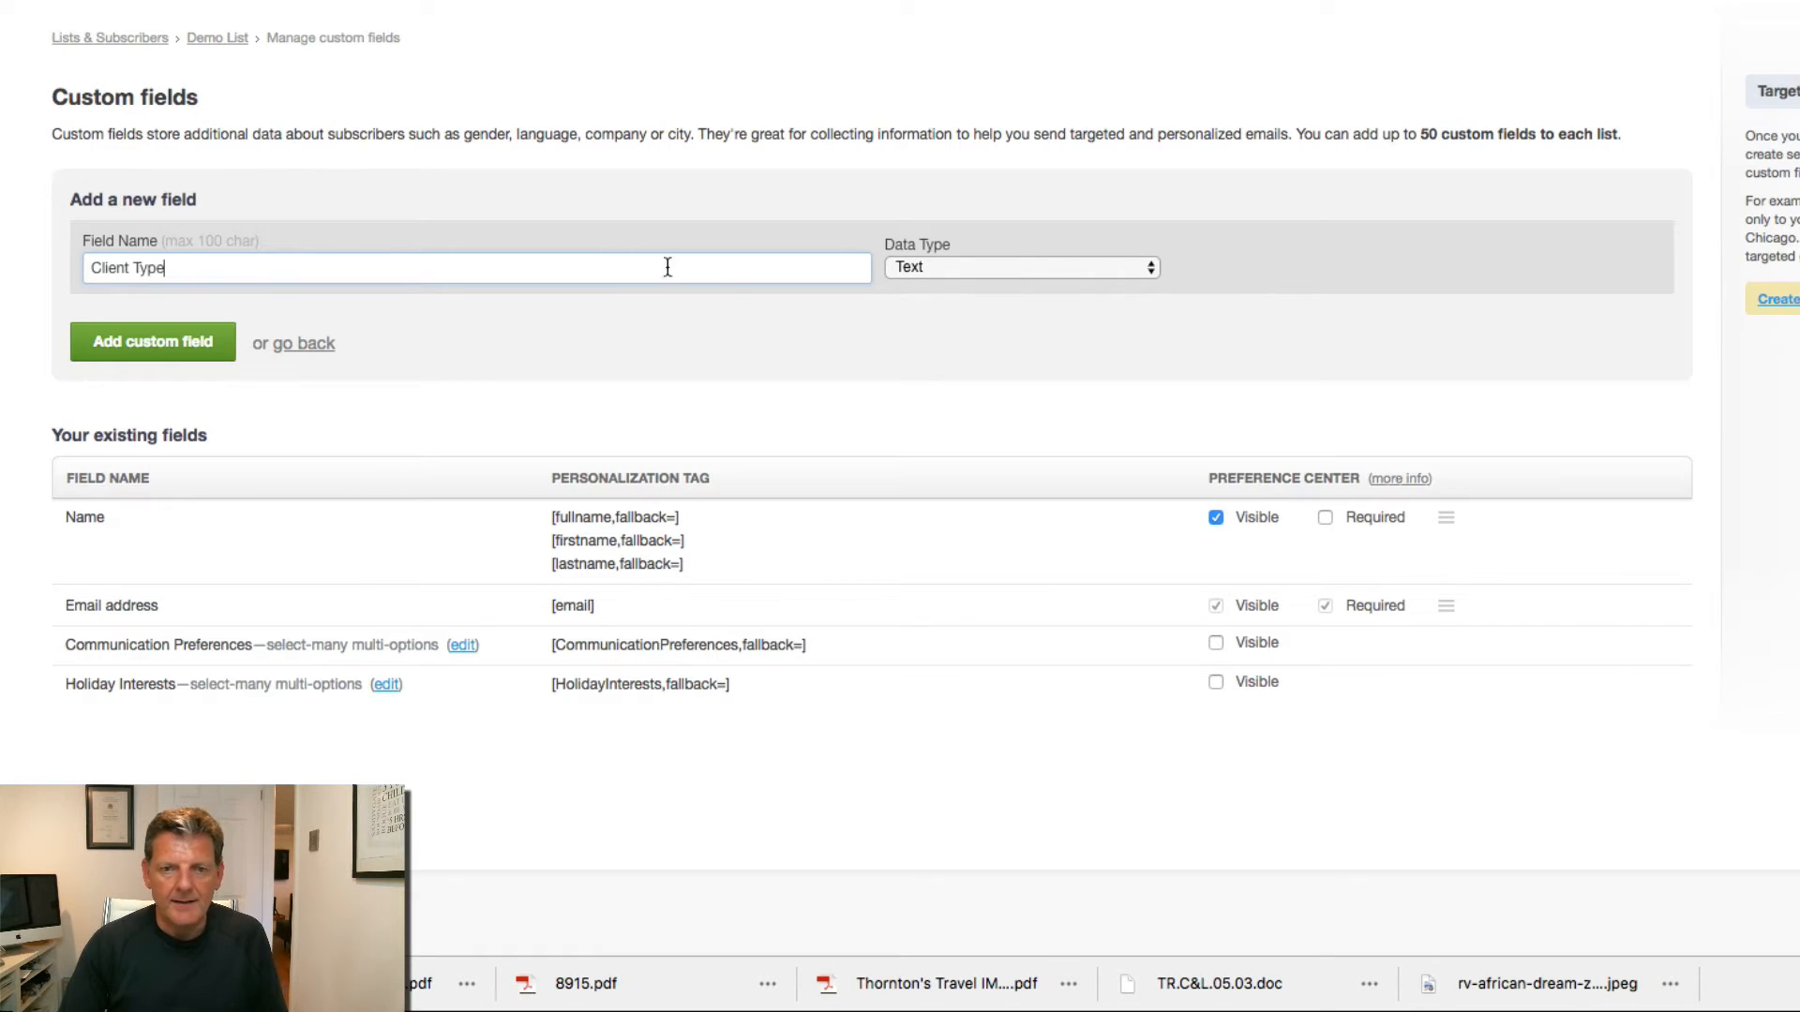
pyautogui.click(912, 269)
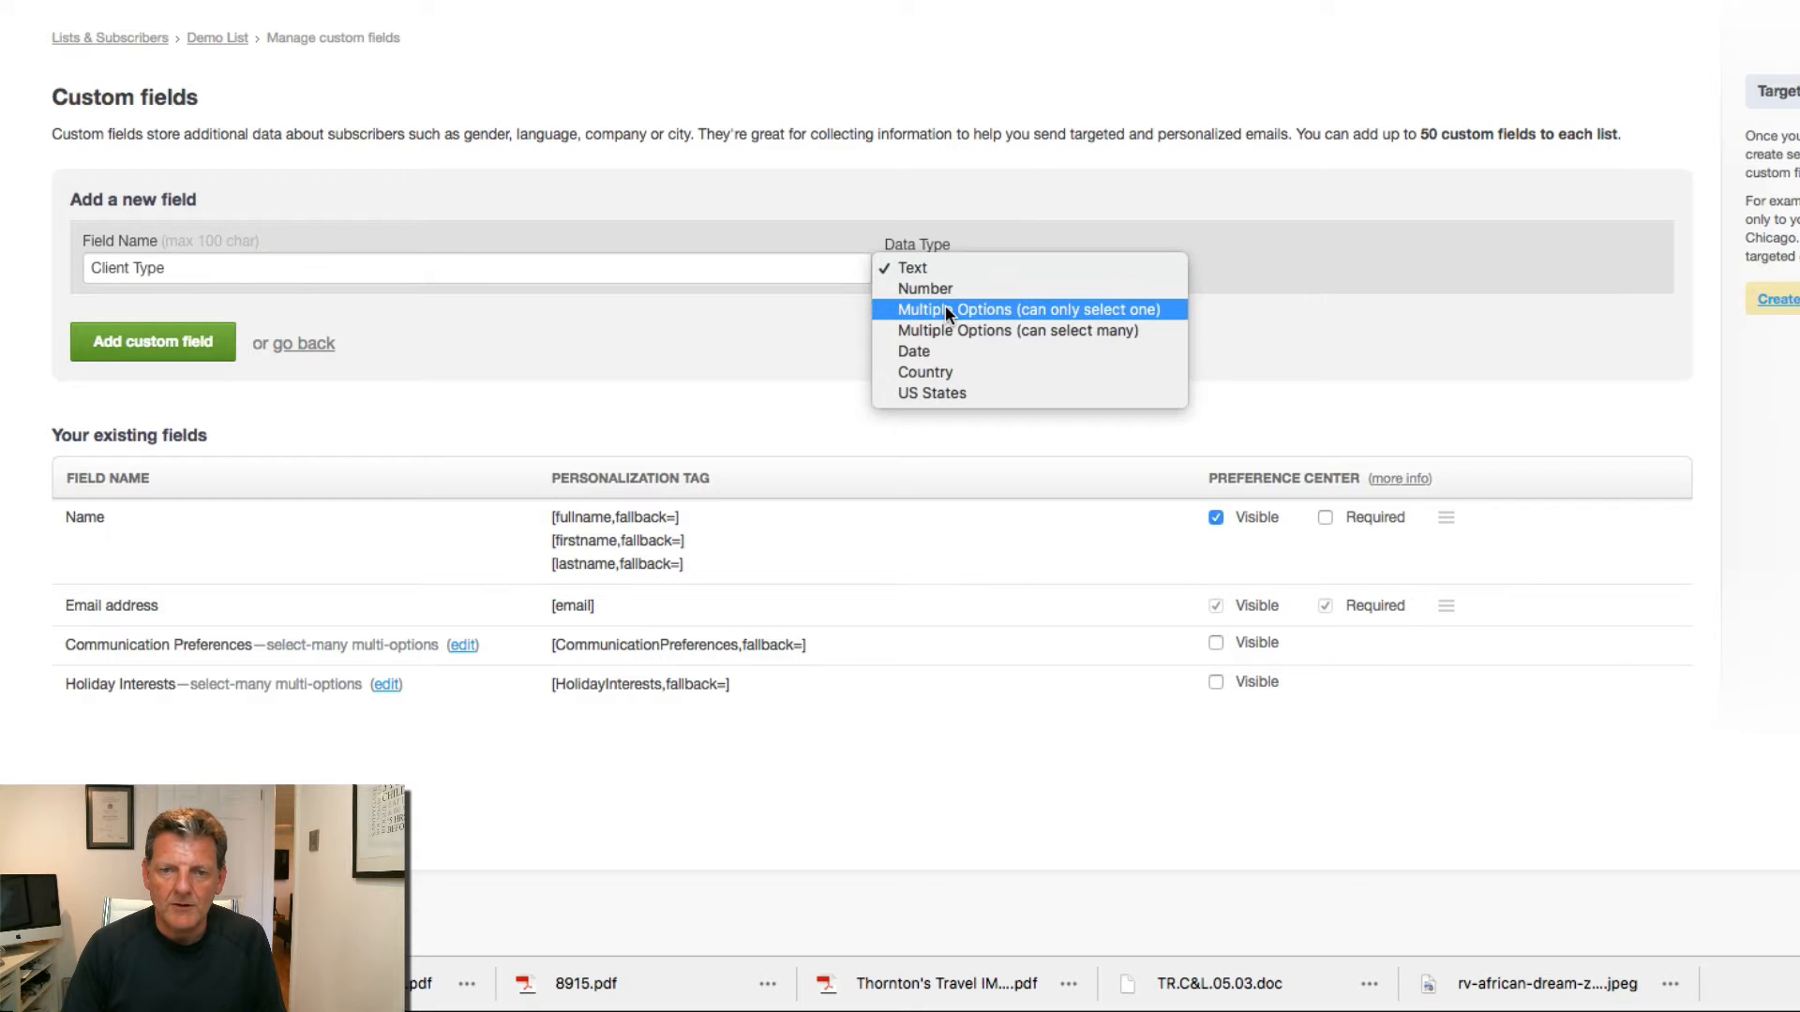
pyautogui.click(997, 326)
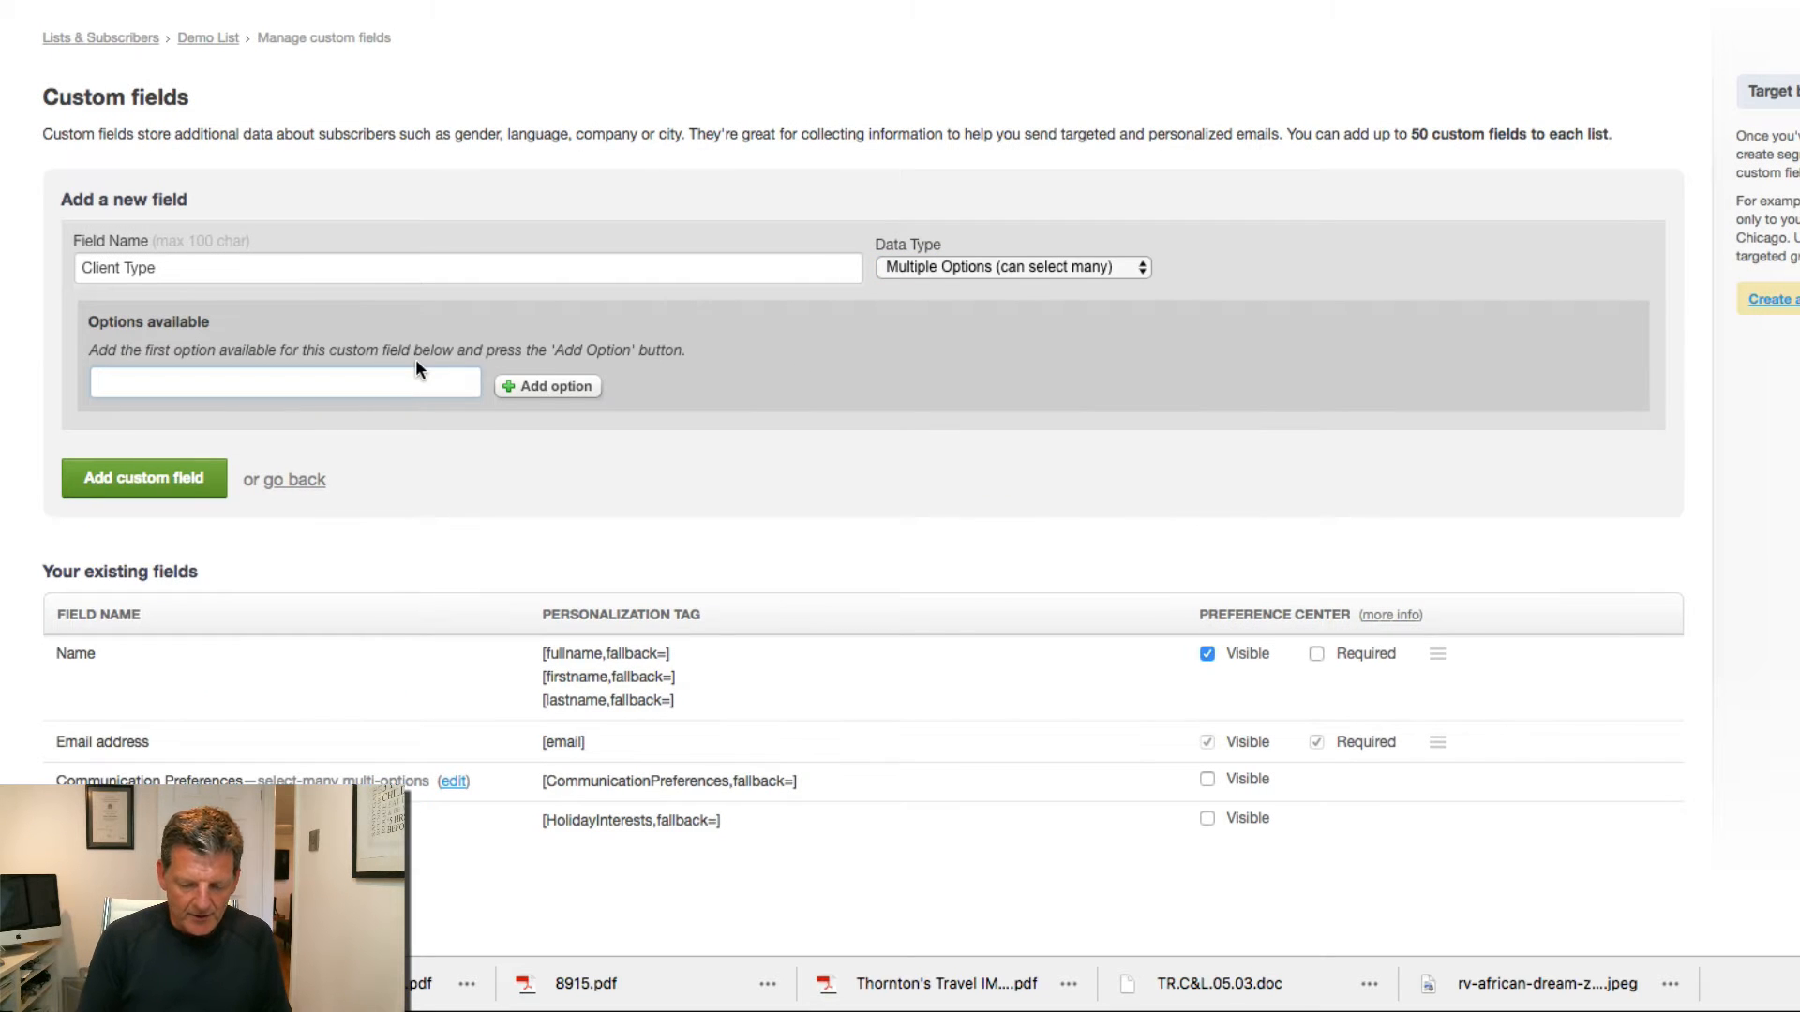
# Step: Give the Client Type field the options VIP and Value, and add the custom field to the list
pyautogui.write('VIP')
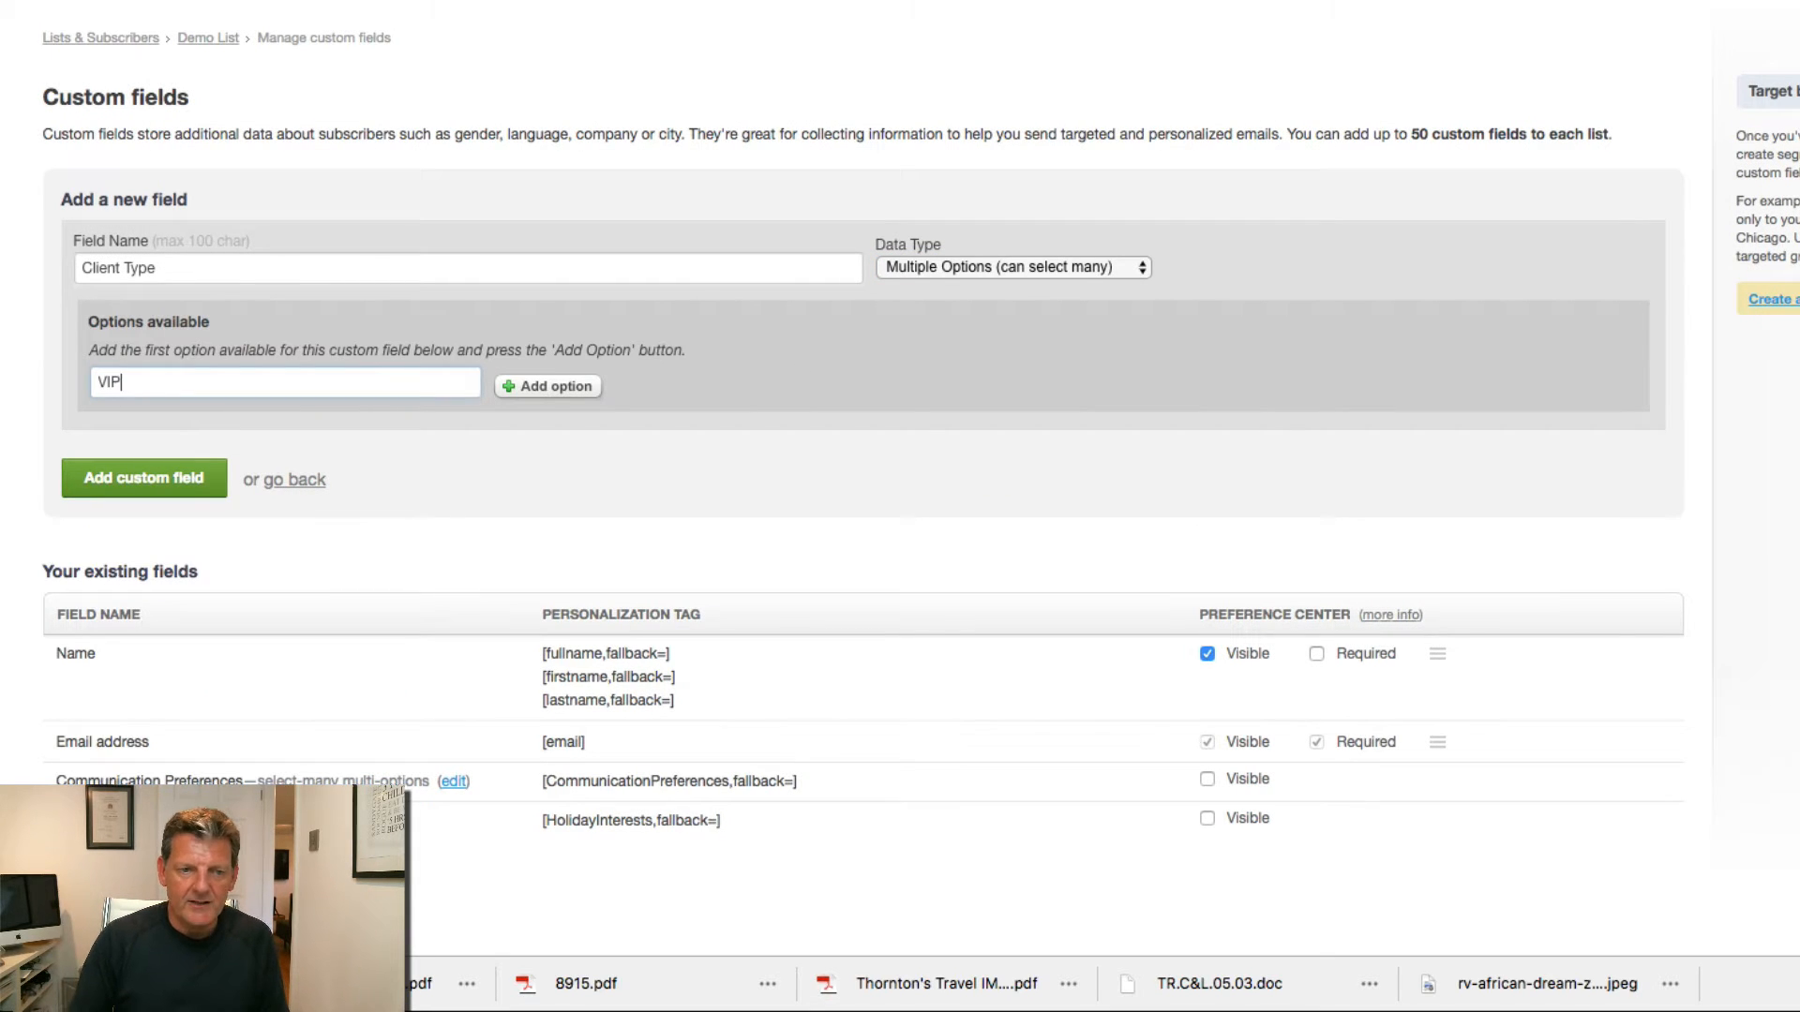
pyautogui.click(534, 400)
pyautogui.write('Value')
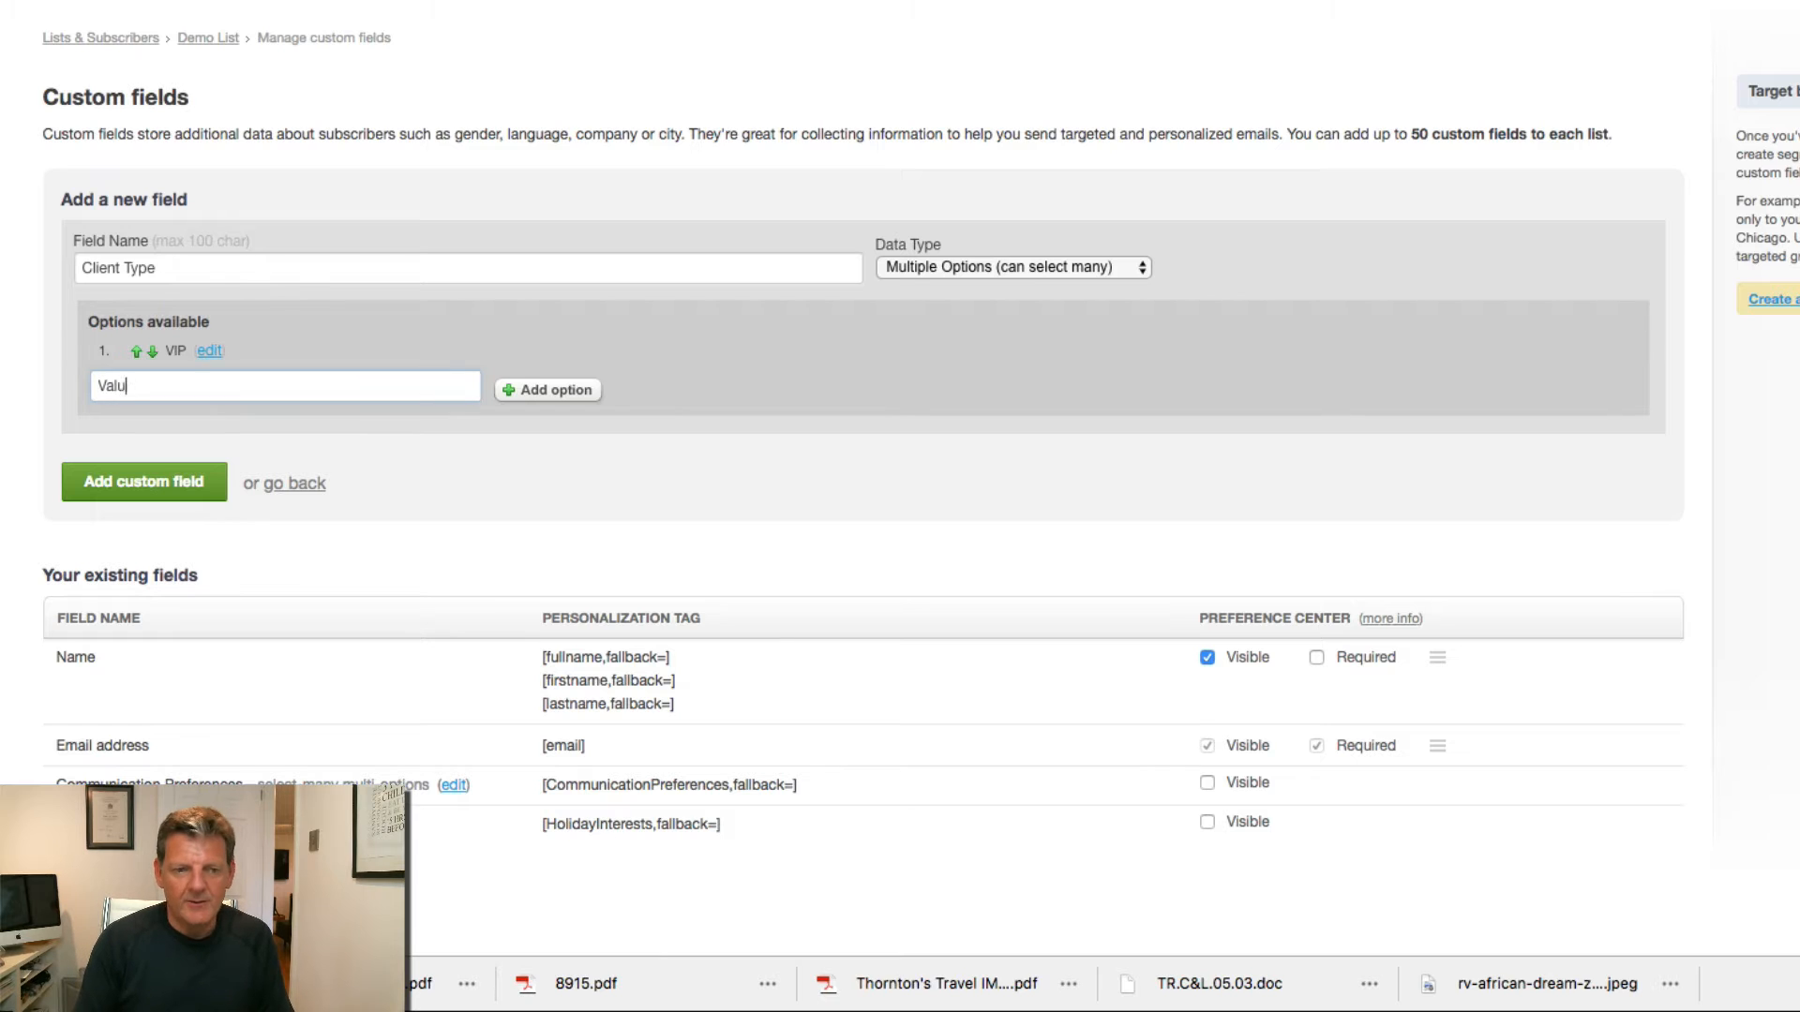
pyautogui.click(539, 390)
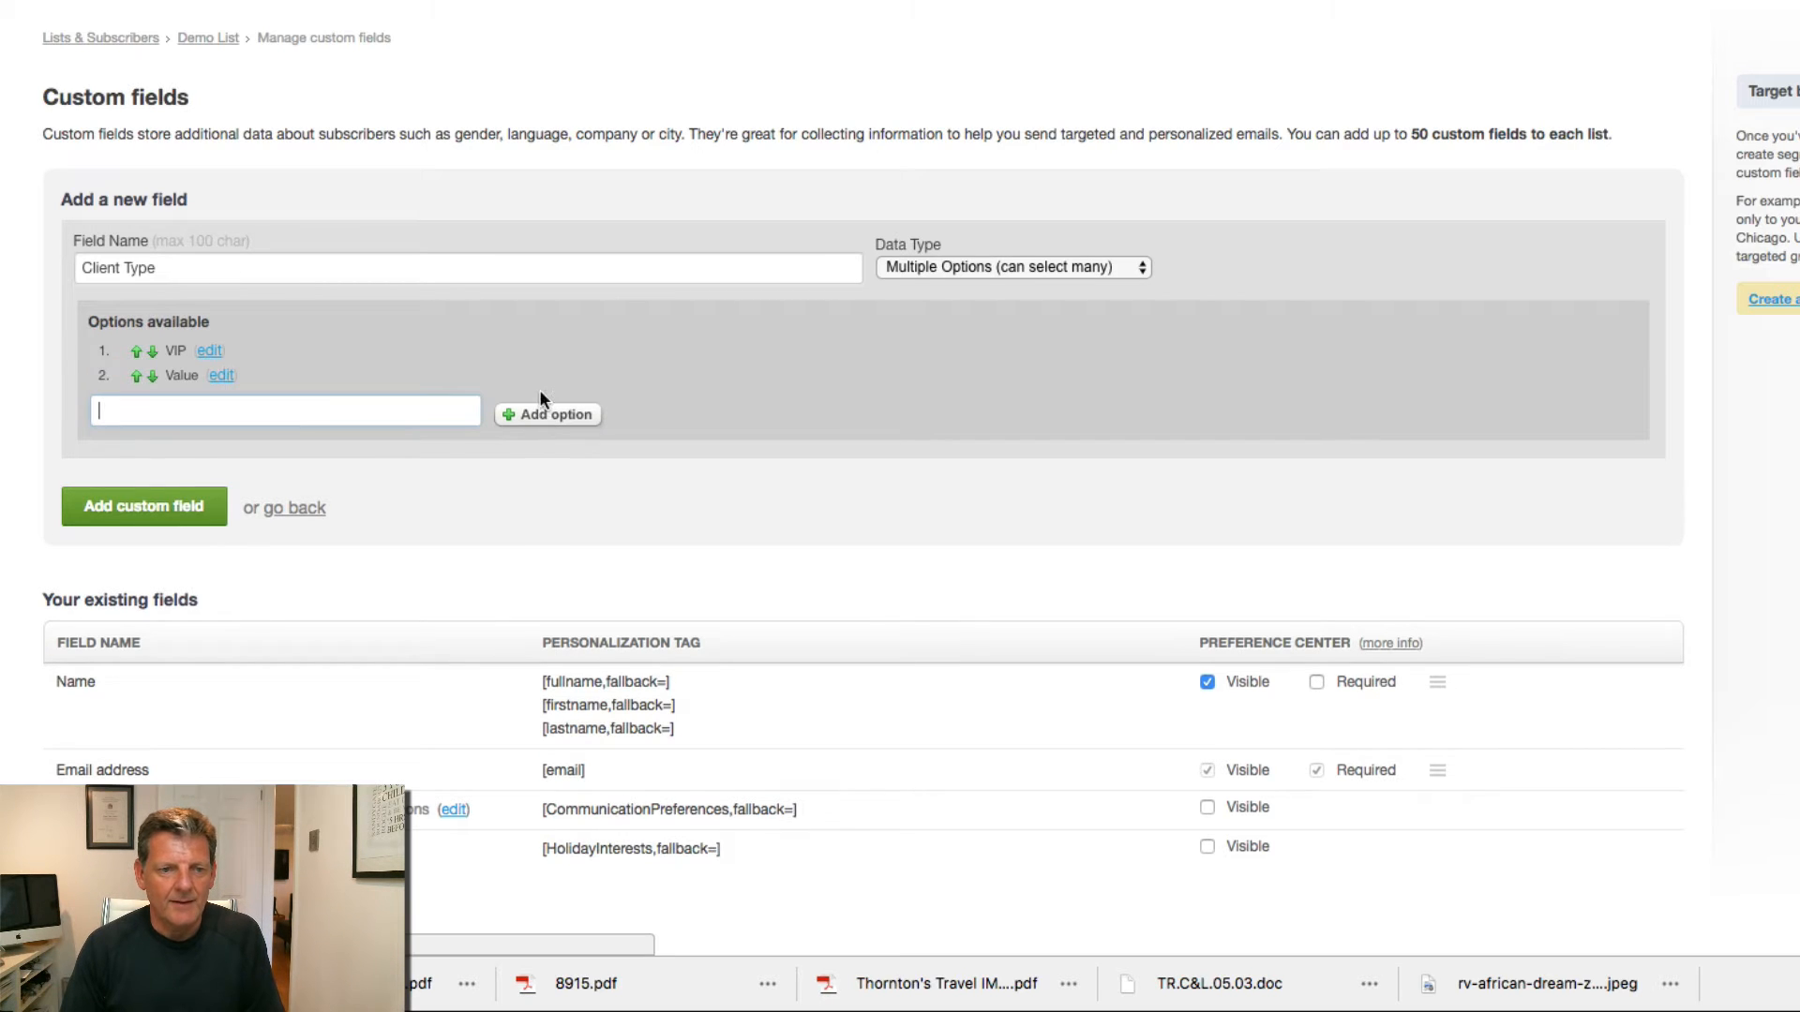
pyautogui.click(150, 507)
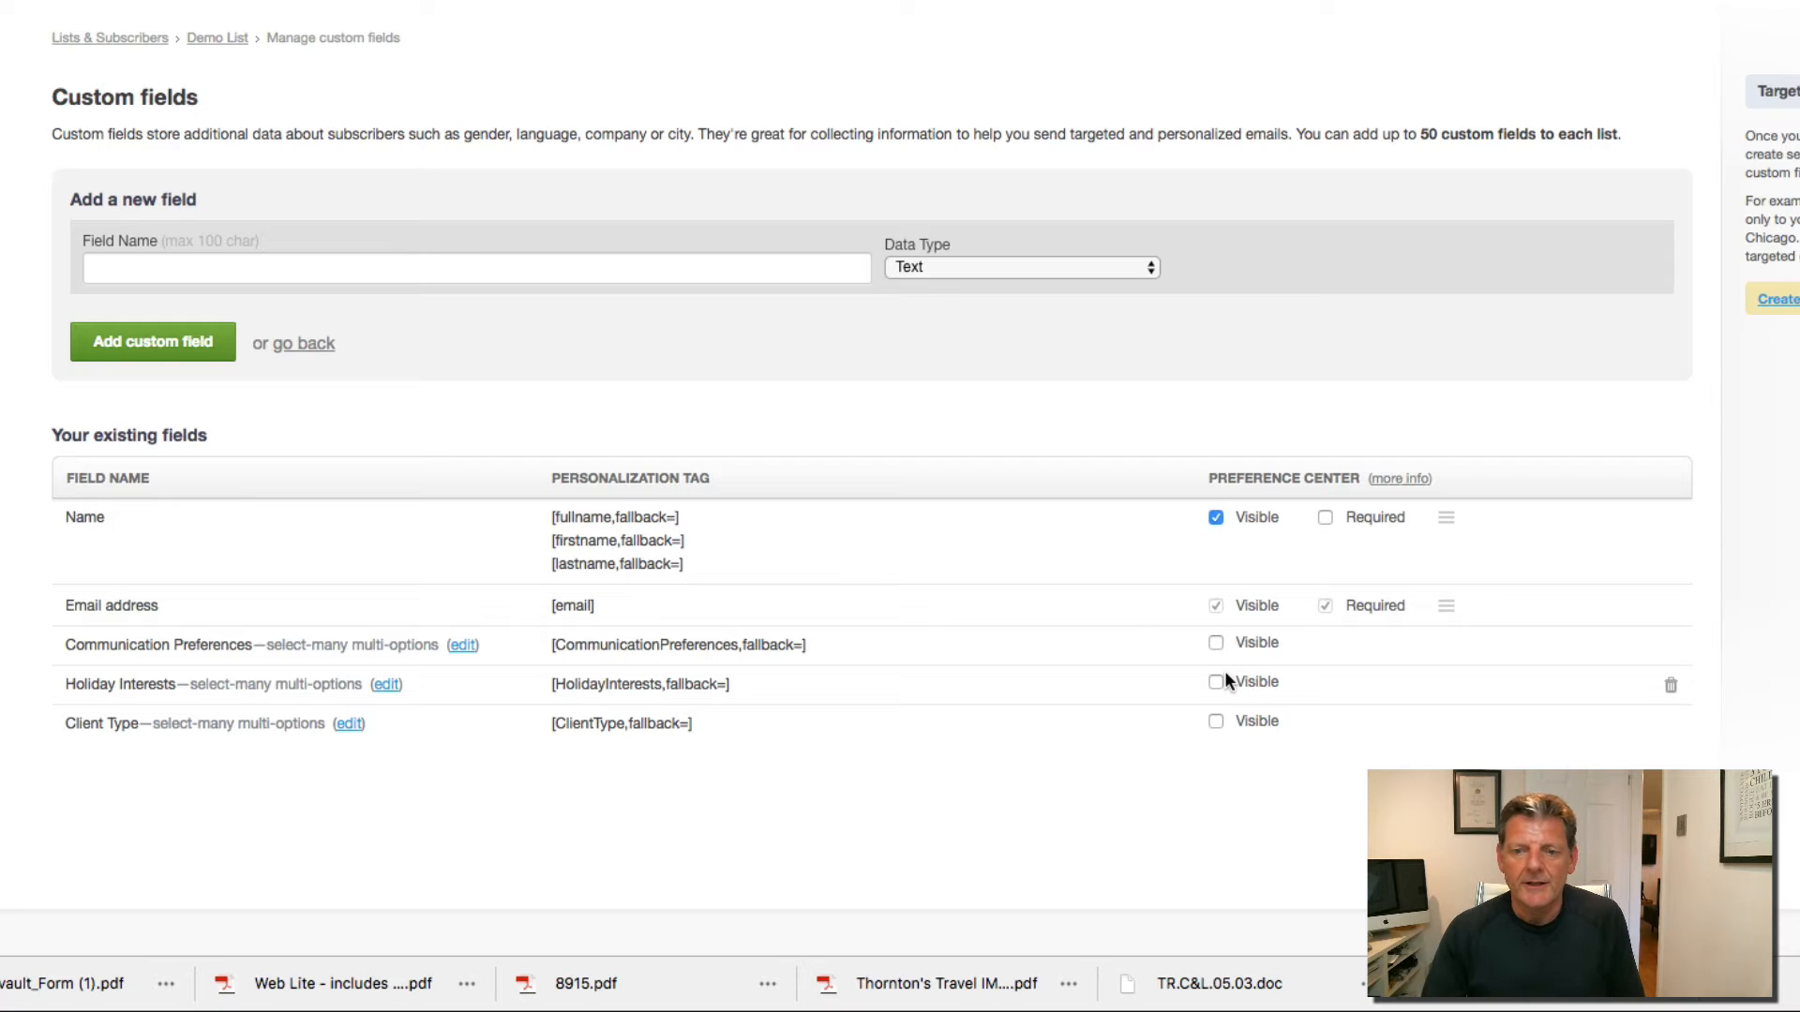
# Step: Create and save a Demo List segment named VIP with the rule Client Type matches exactly VIP
pyautogui.click(208, 47)
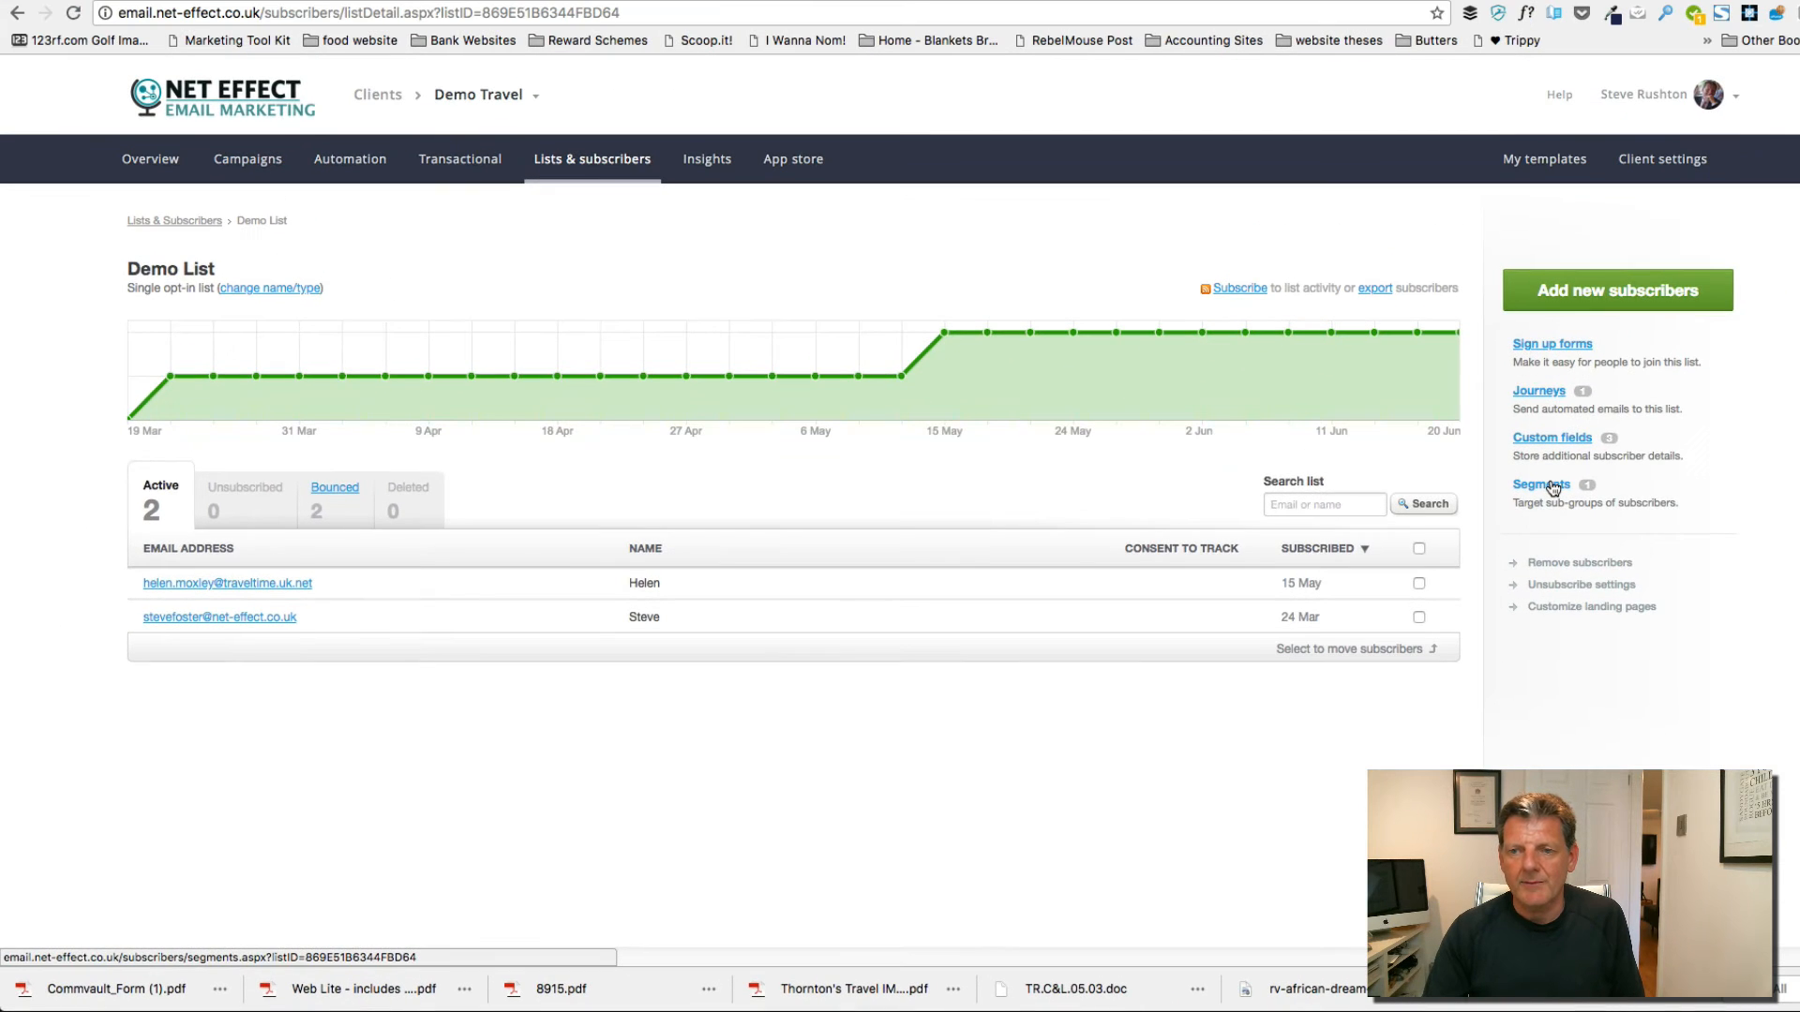
pyautogui.click(1671, 427)
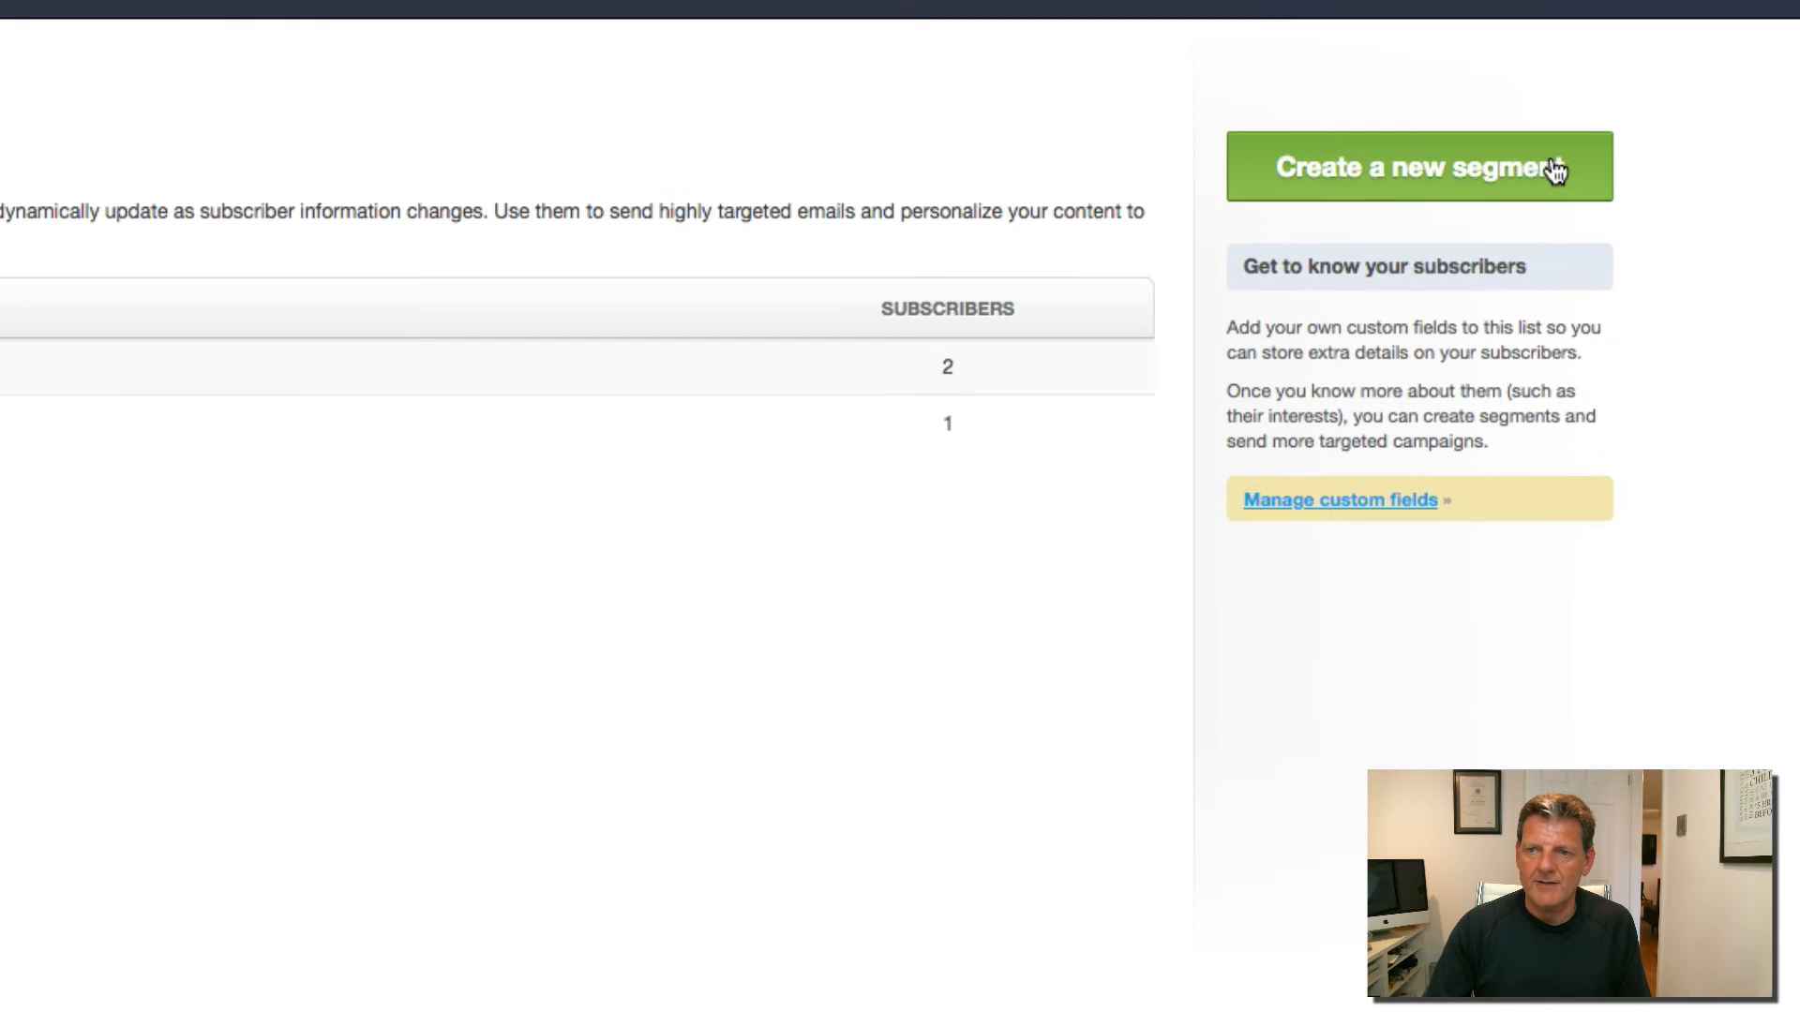
pyautogui.click(1545, 166)
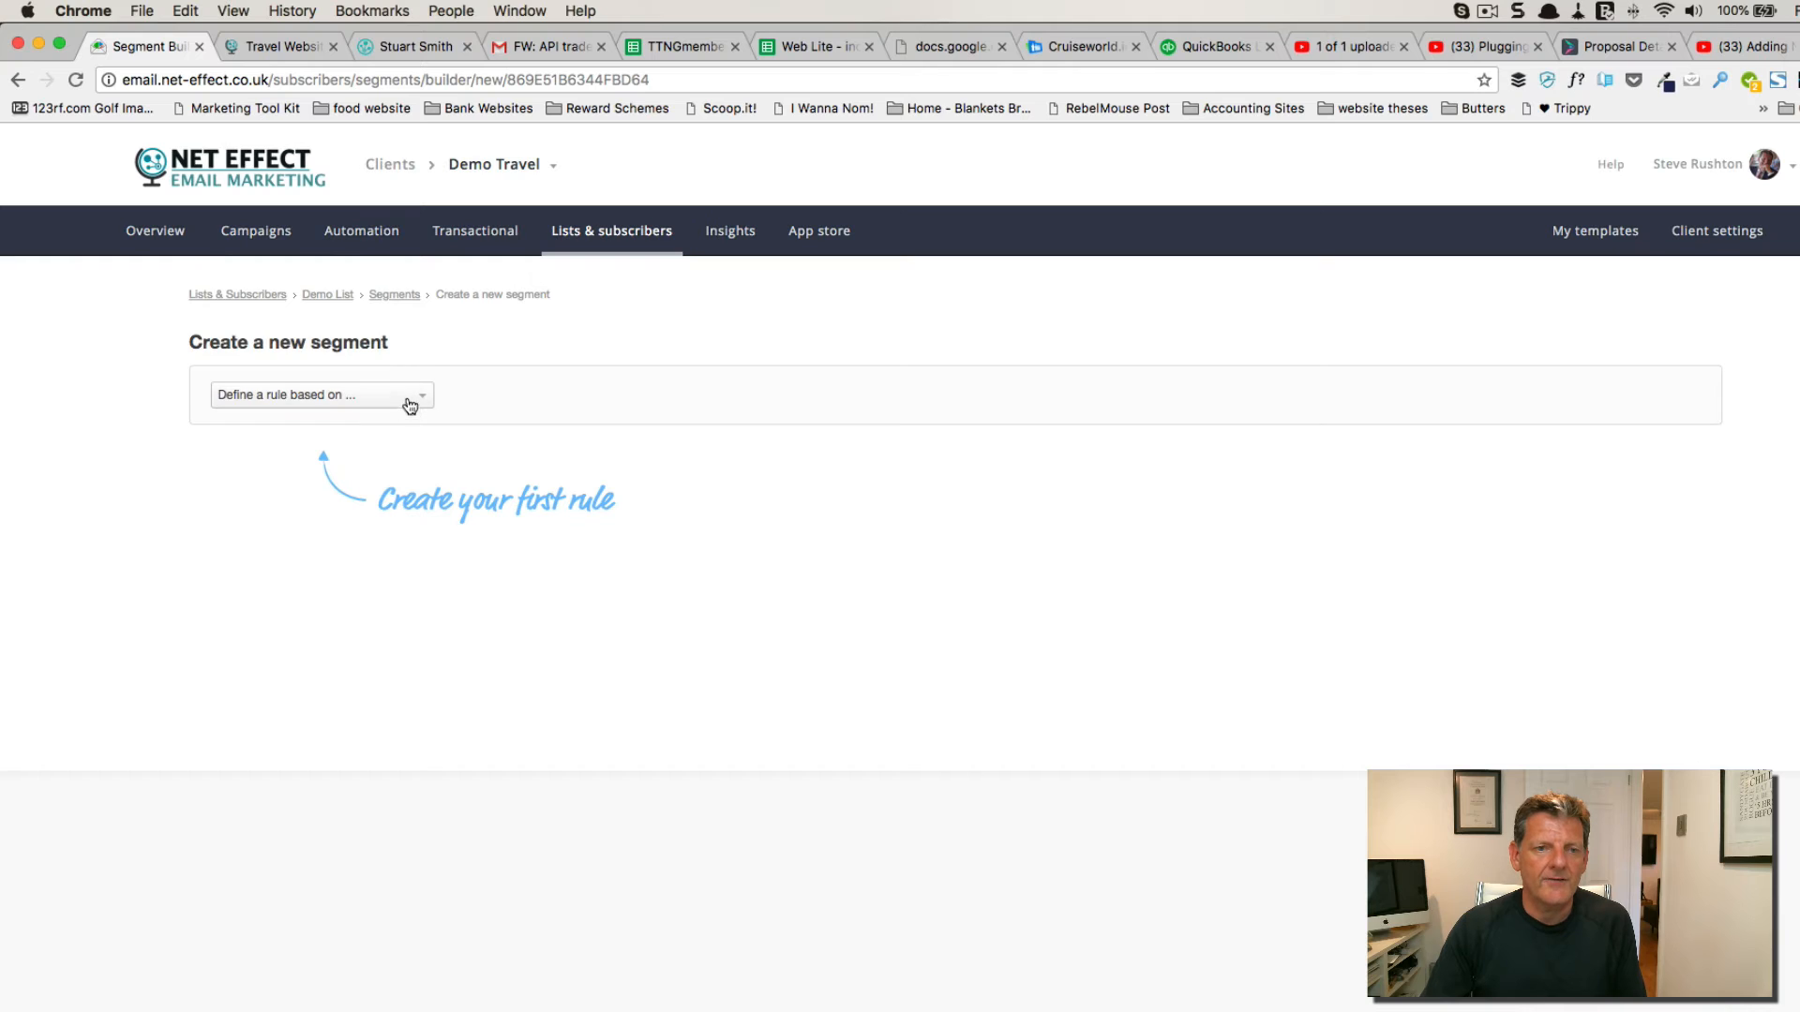
pyautogui.click(409, 405)
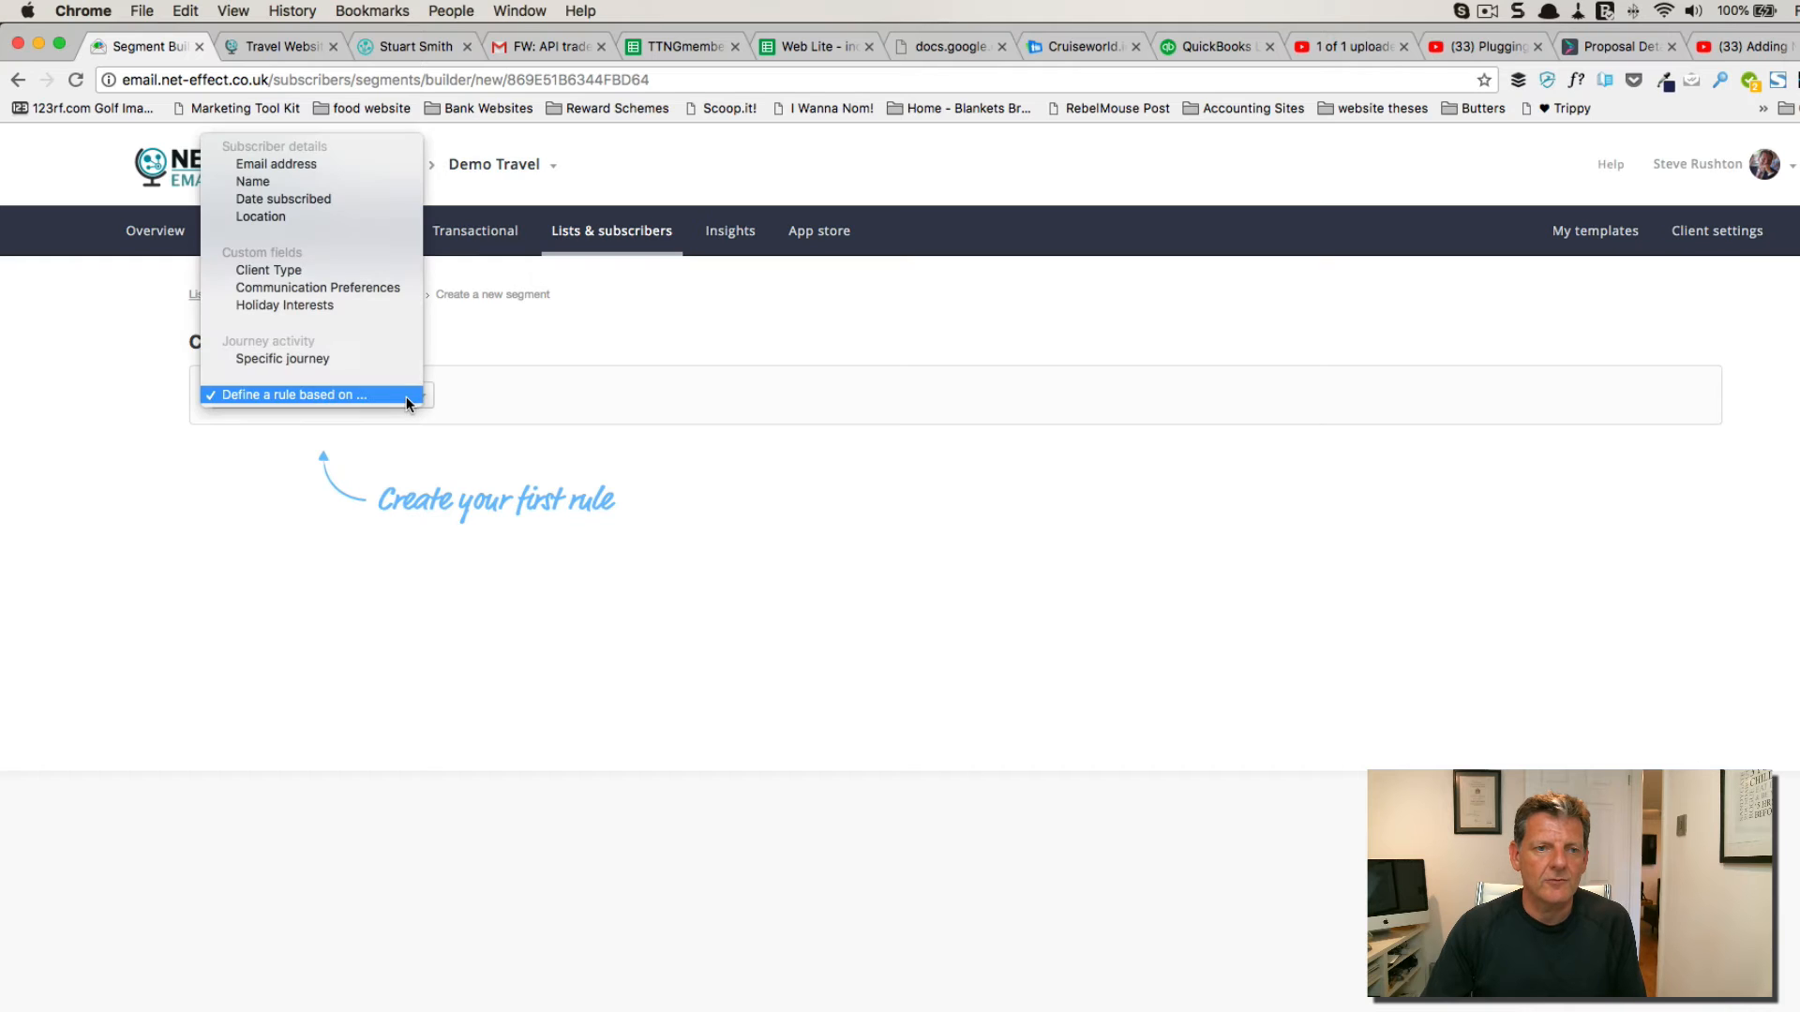
pyautogui.click(375, 269)
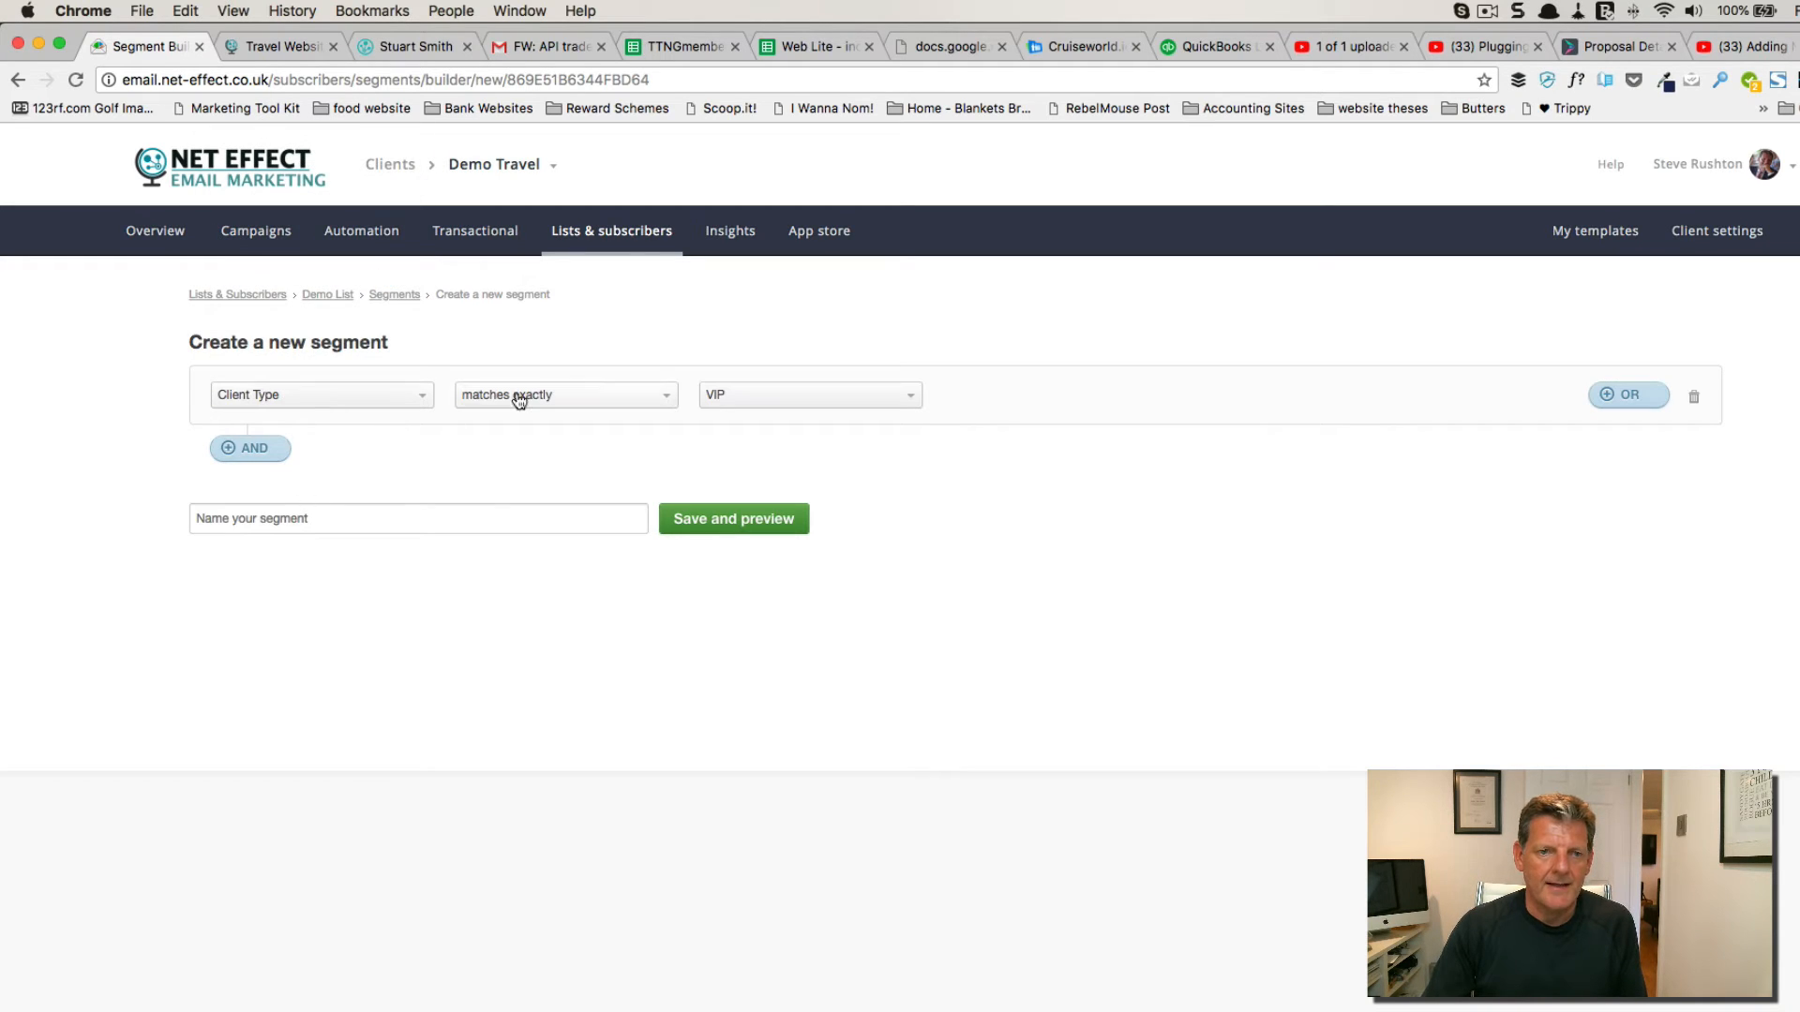
pyautogui.click(446, 513)
pyautogui.write('VIP')
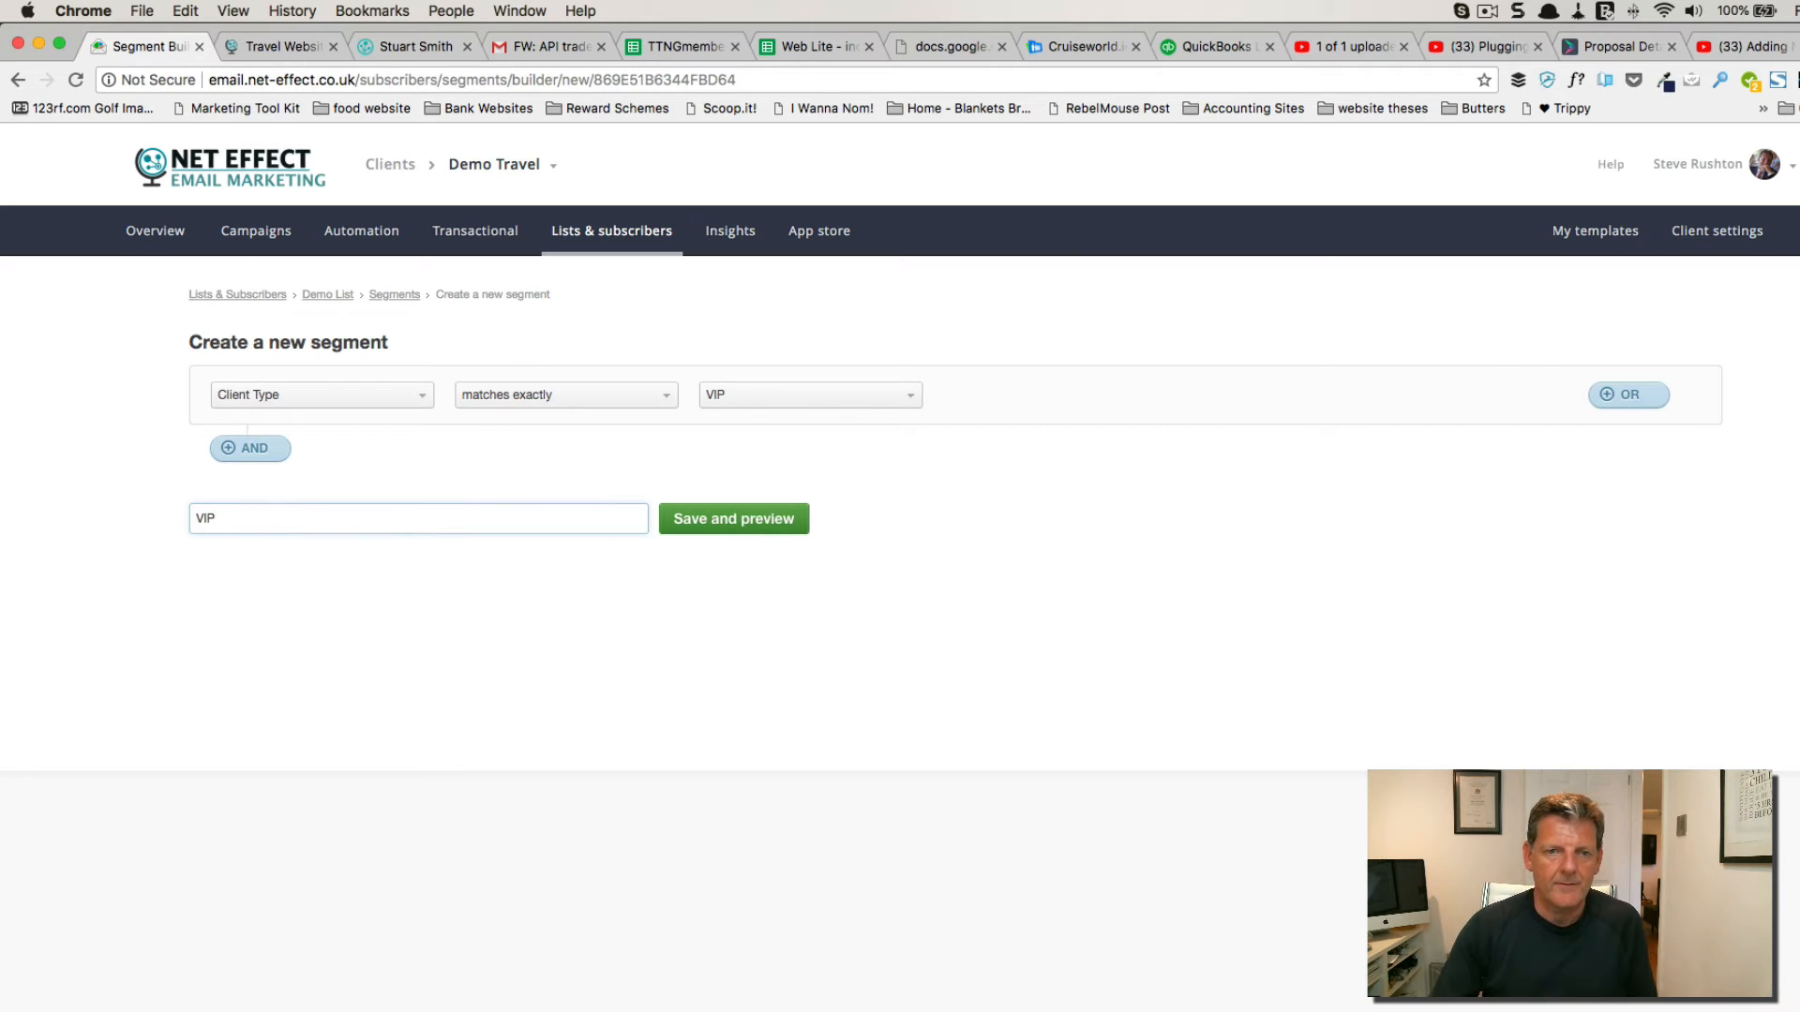
pyautogui.click(721, 530)
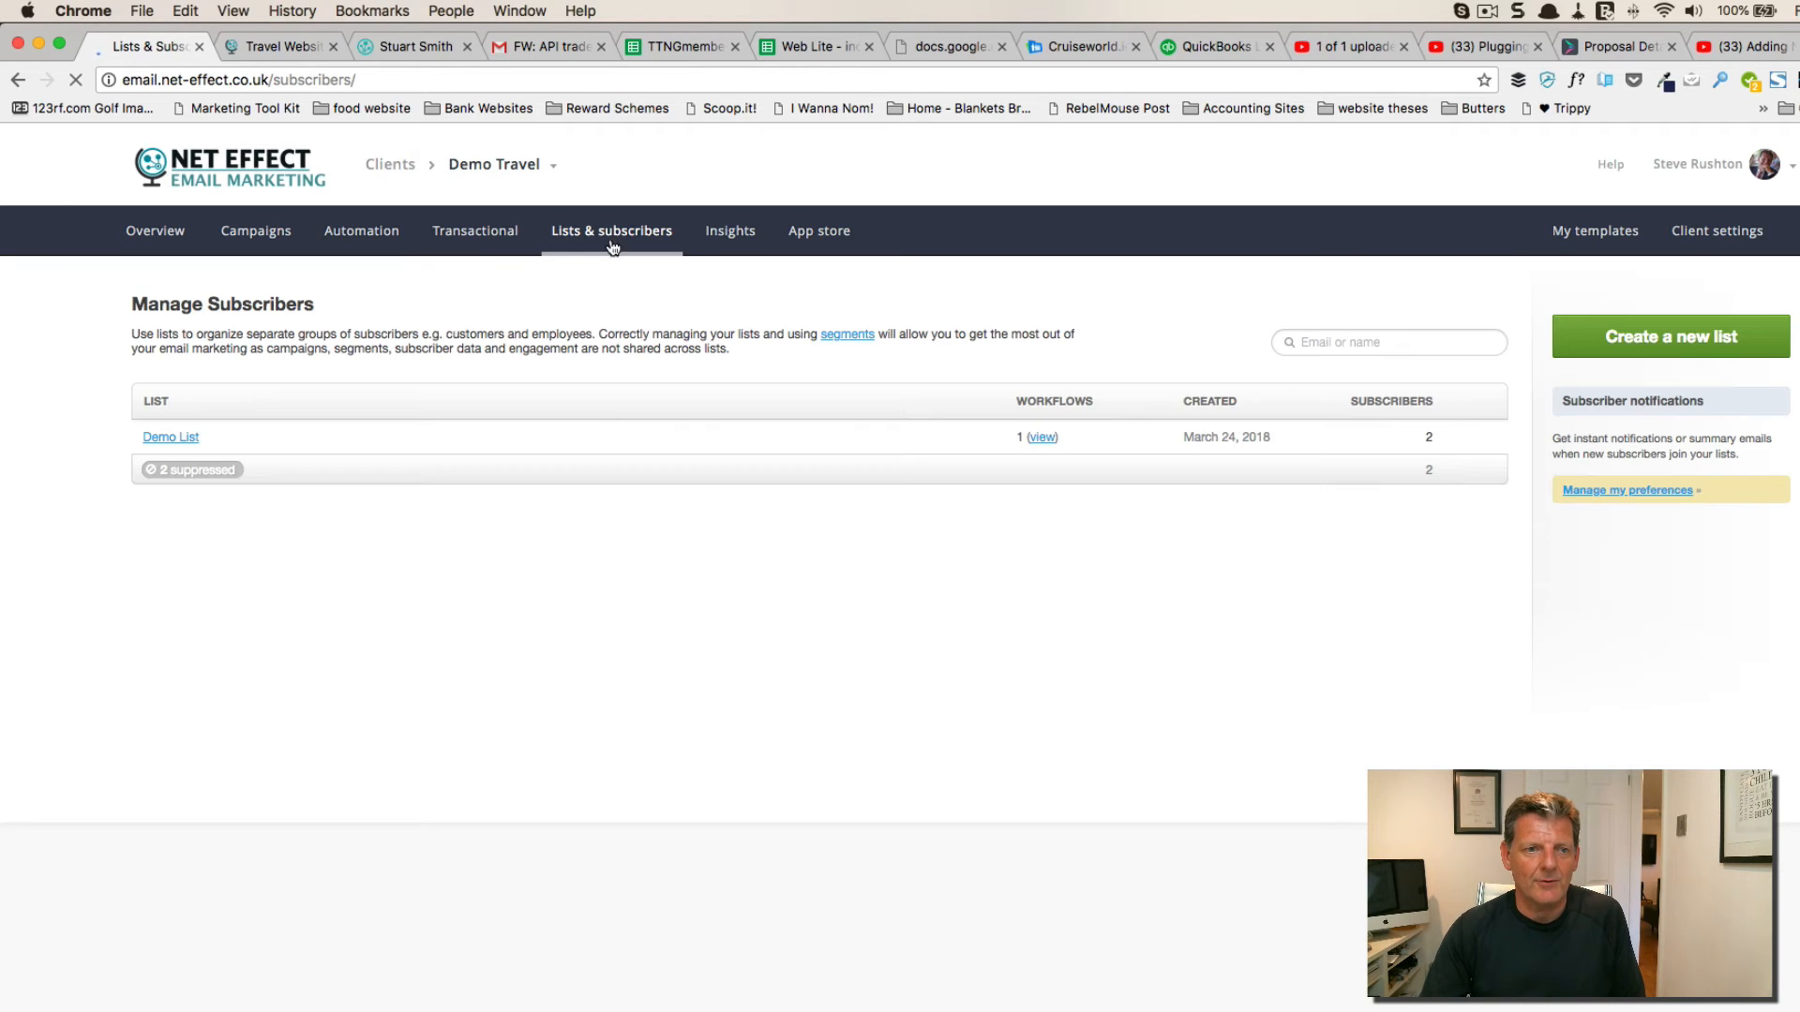
# Step: Assign the VIP client type to the Demo List subscriber who joined on 24 March and save the changes
pyautogui.click(192, 441)
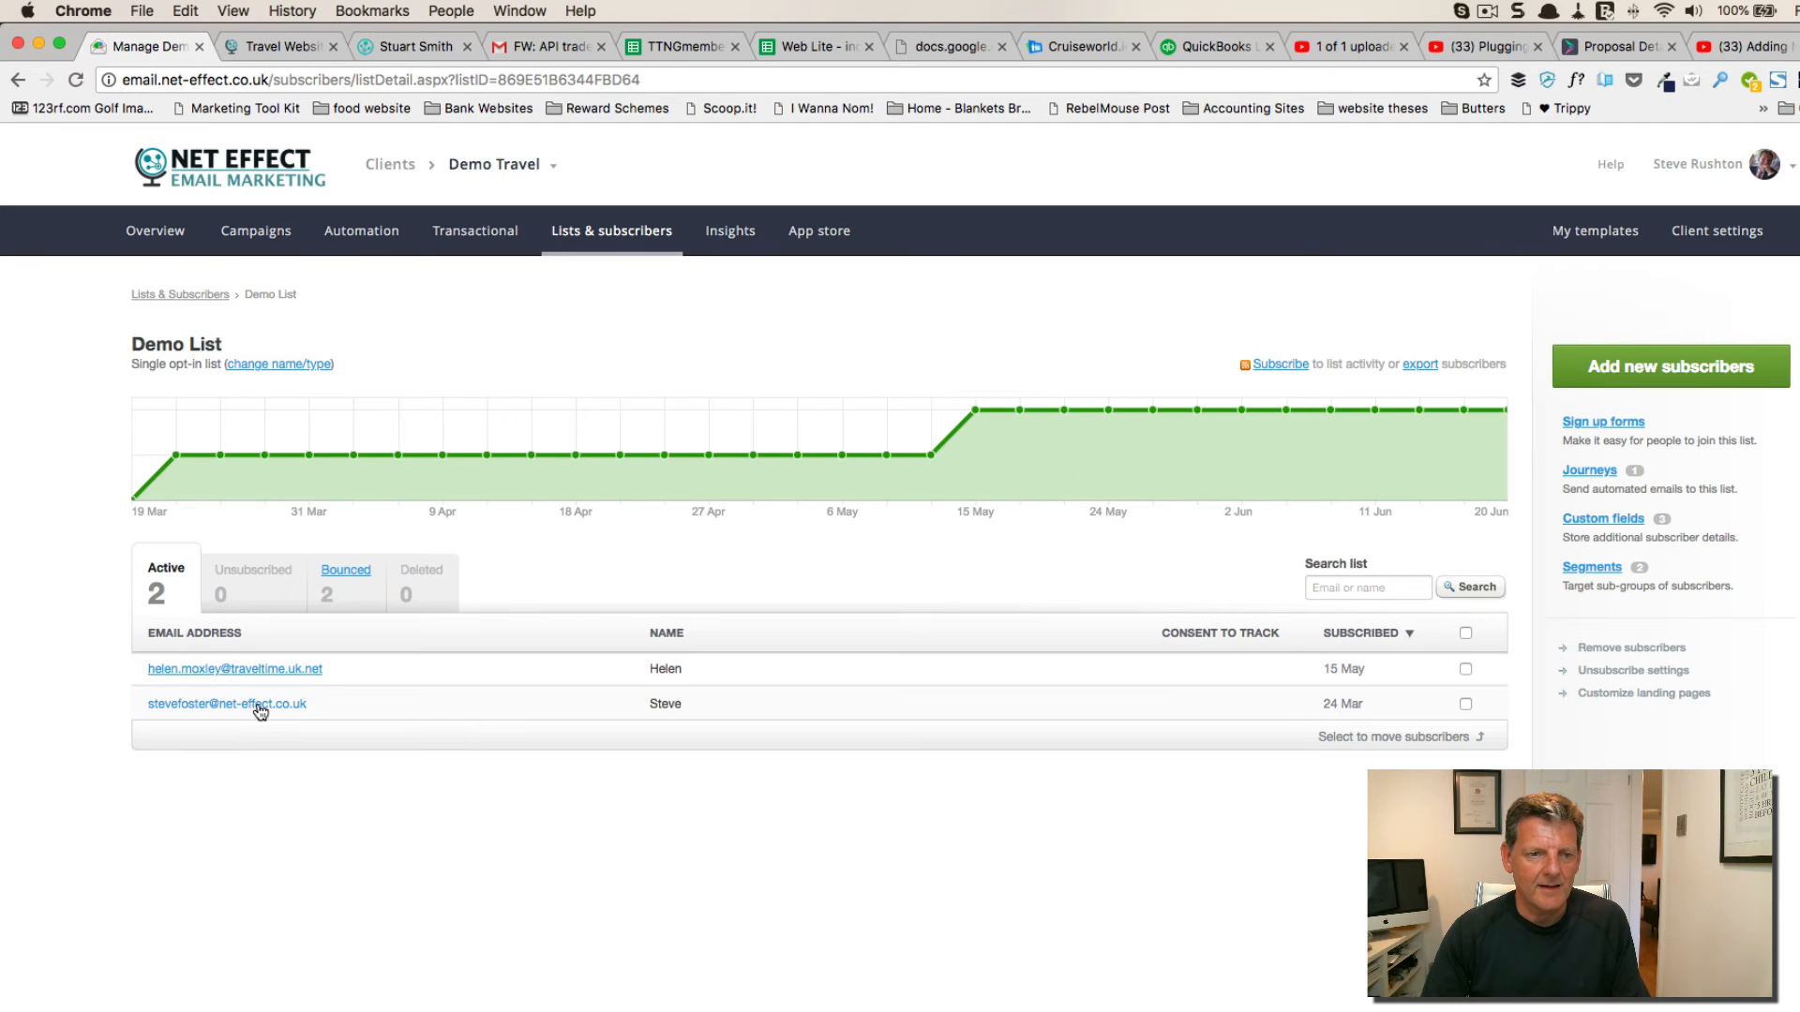
pyautogui.click(259, 705)
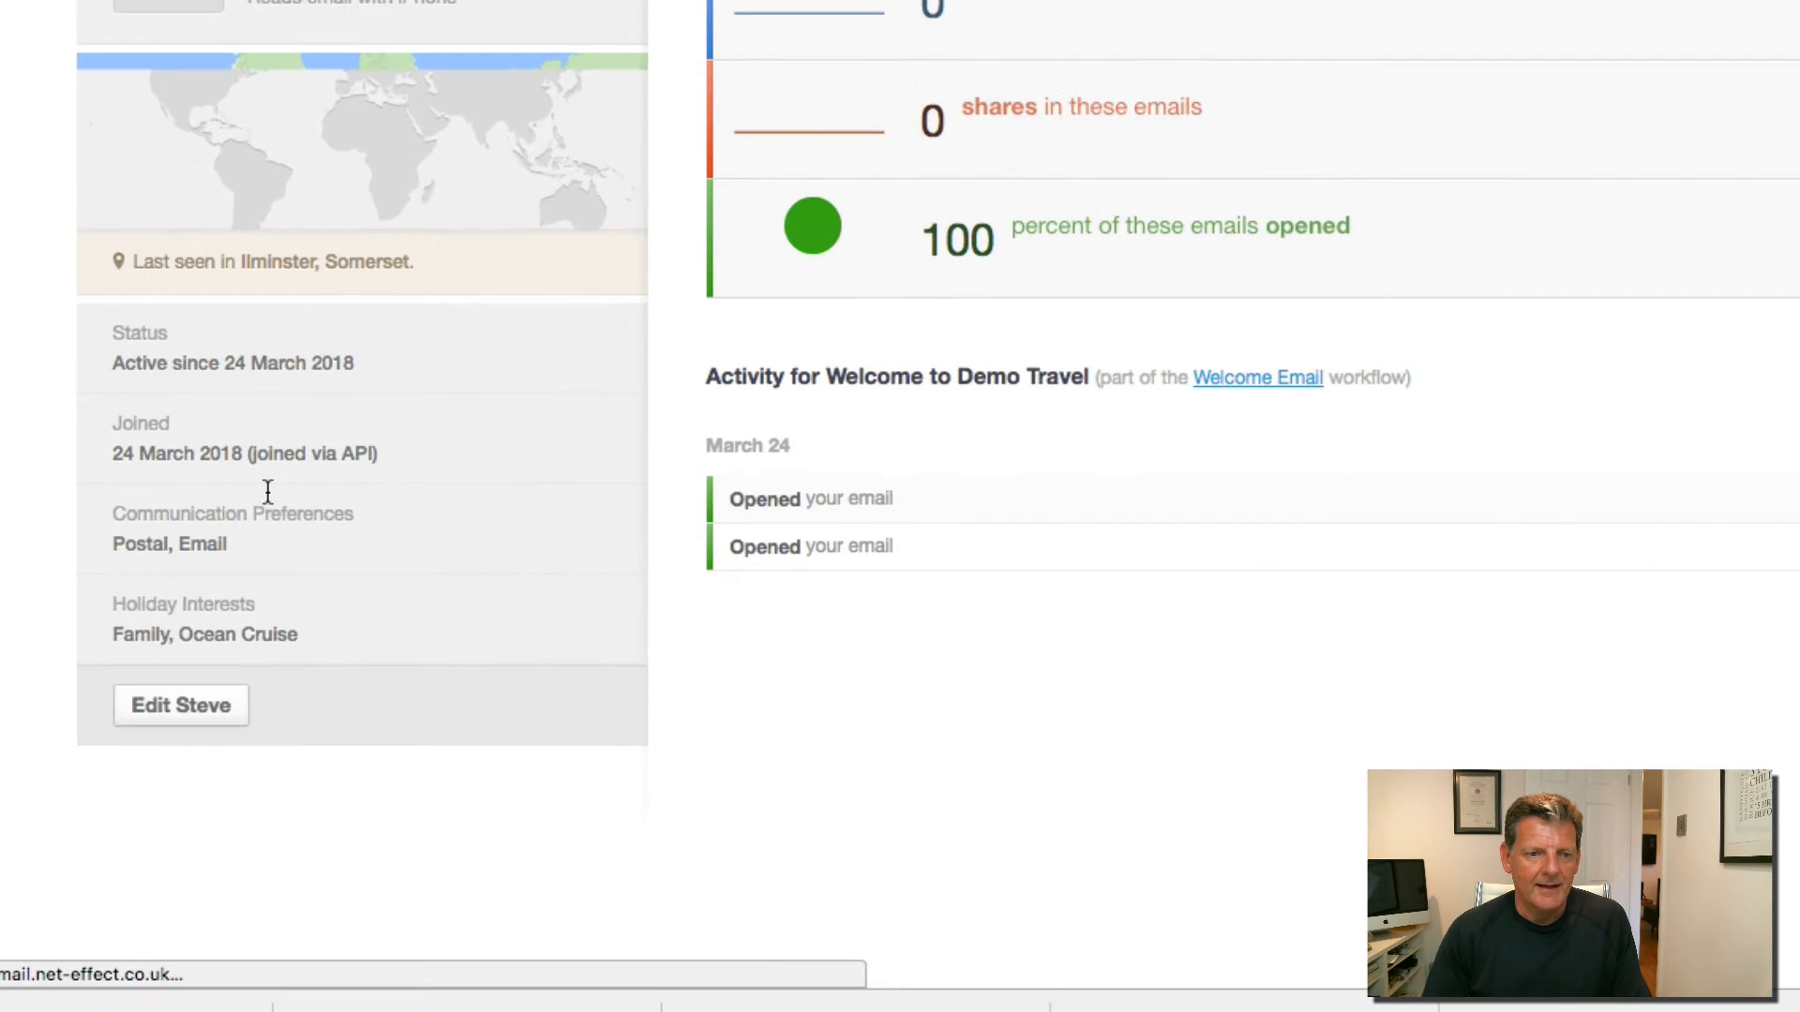
pyautogui.click(202, 703)
pyautogui.scroll(-2, 281, 683)
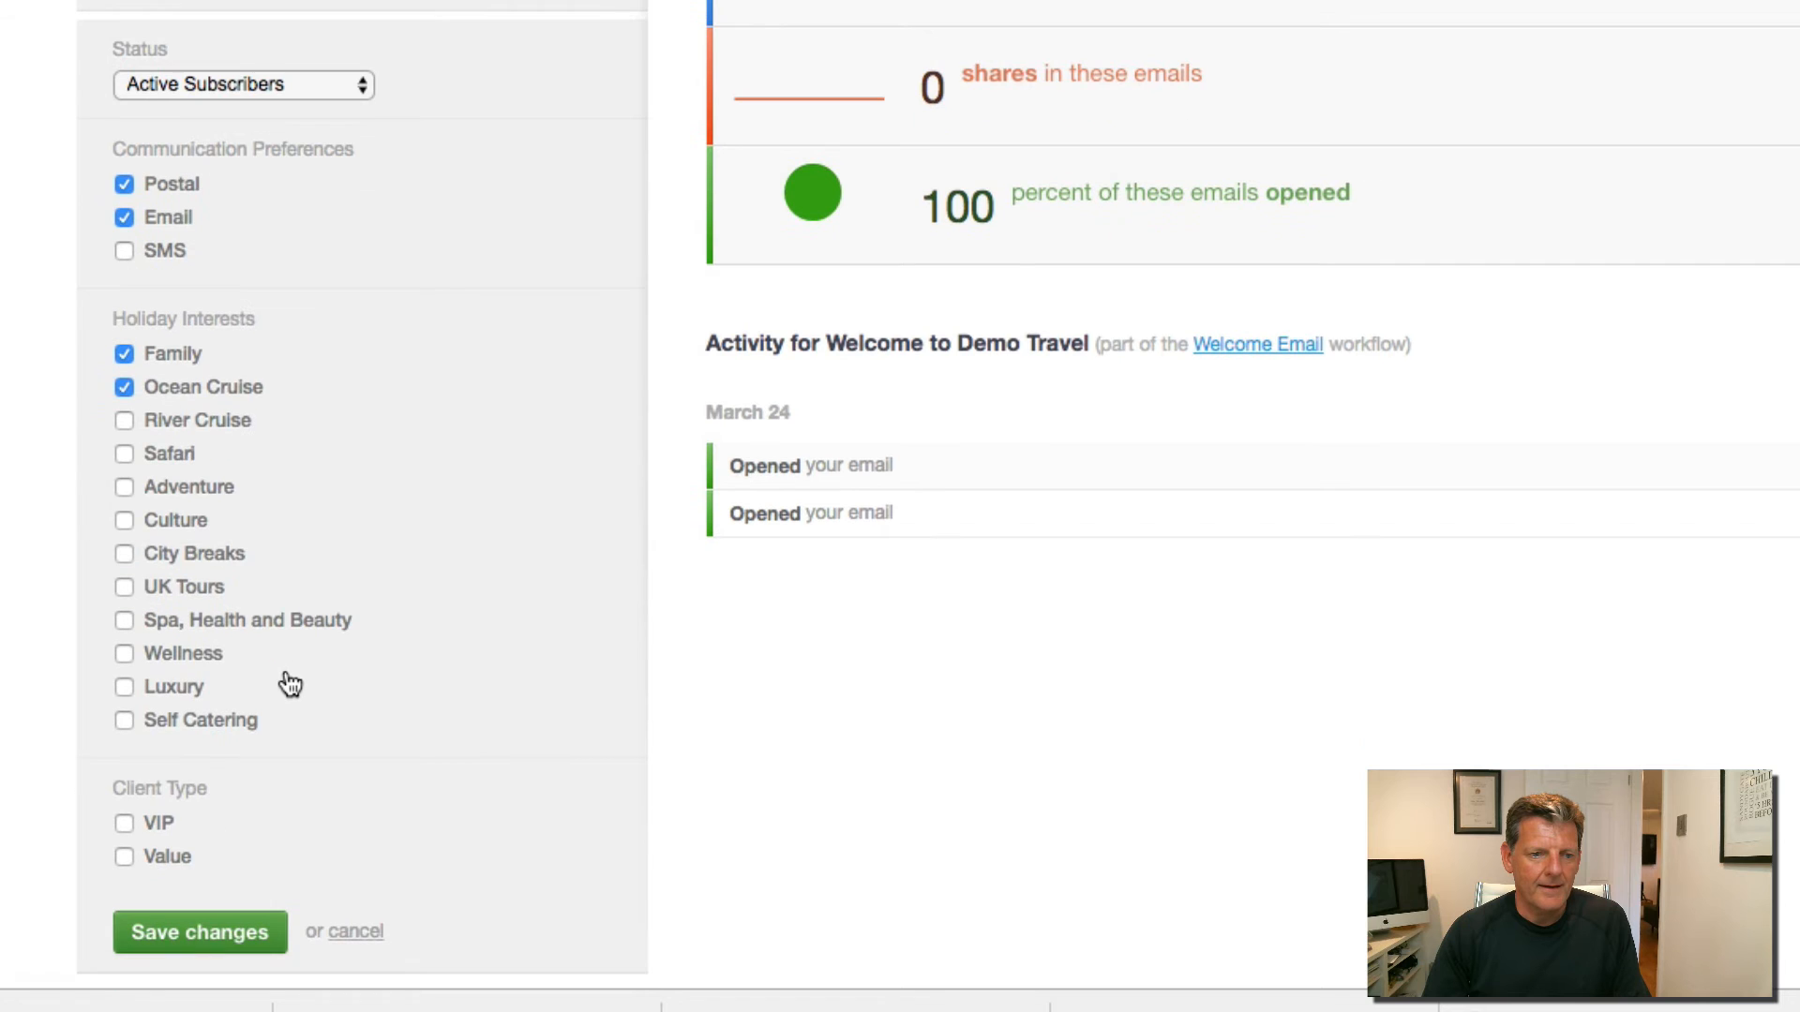
pyautogui.click(124, 823)
pyautogui.click(195, 934)
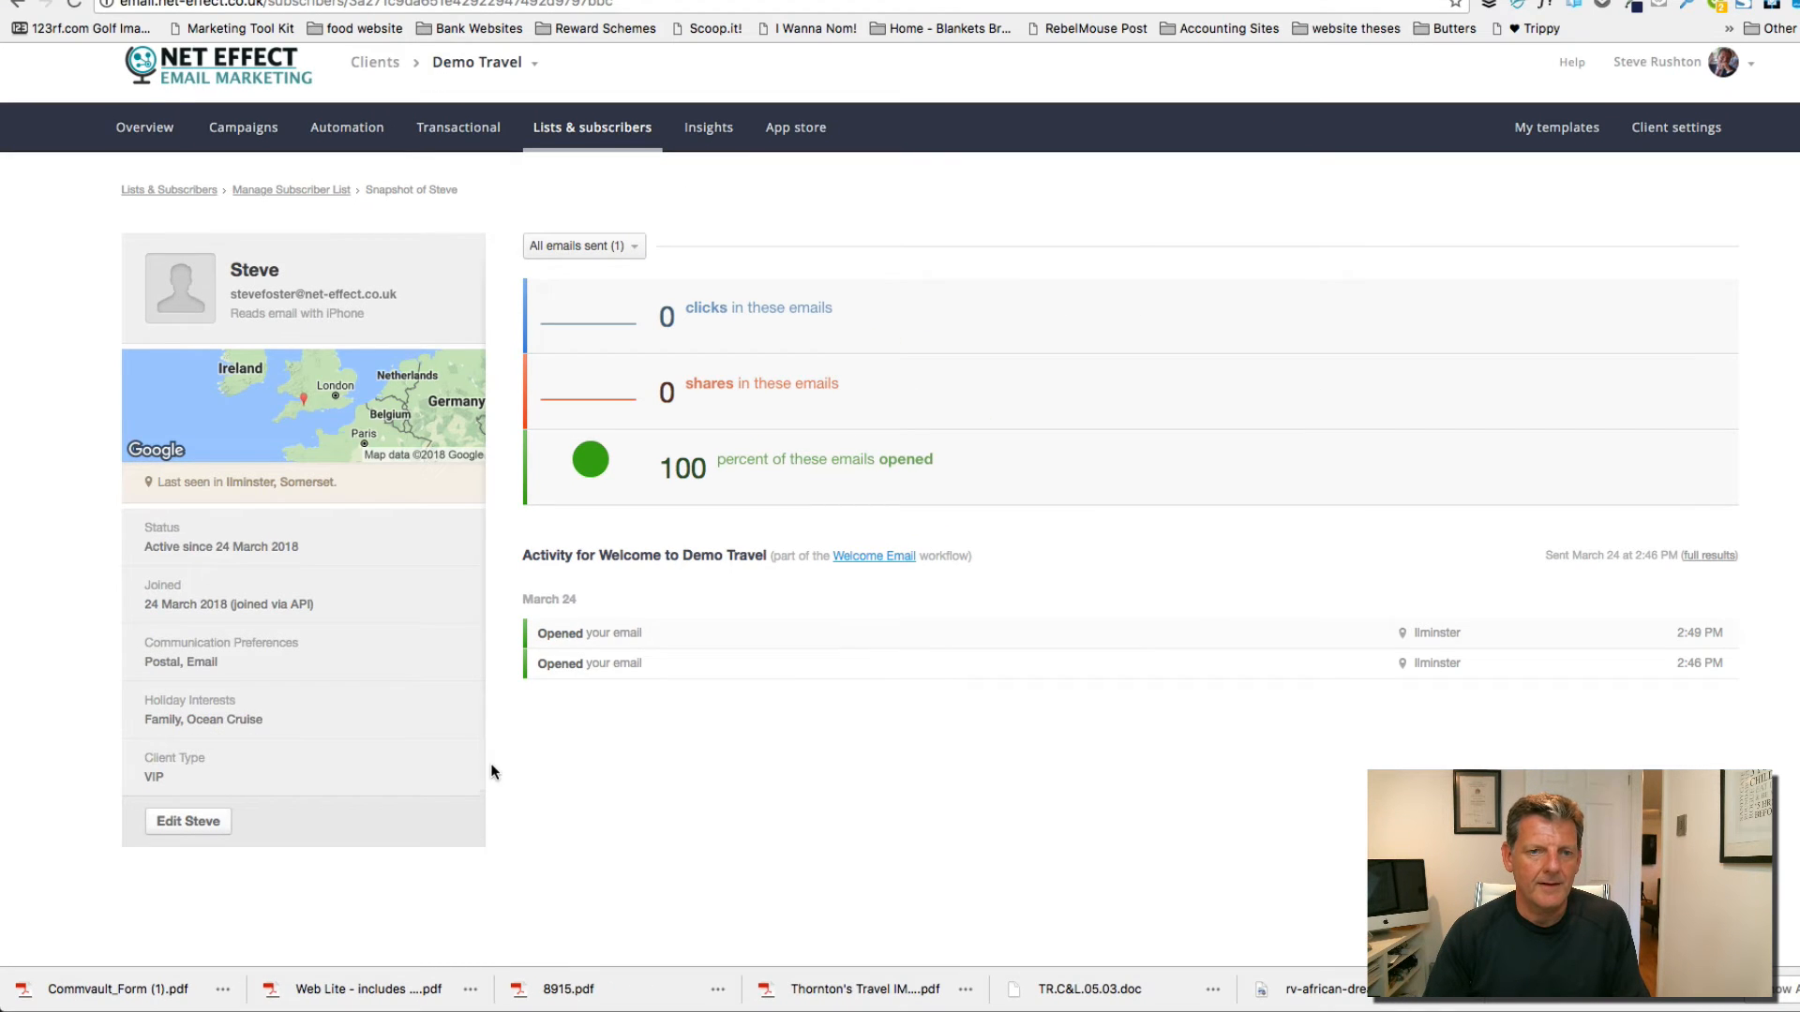
# Step: Check the subscriber counts in Demo List's segments and view the VIP segment
pyautogui.click(311, 213)
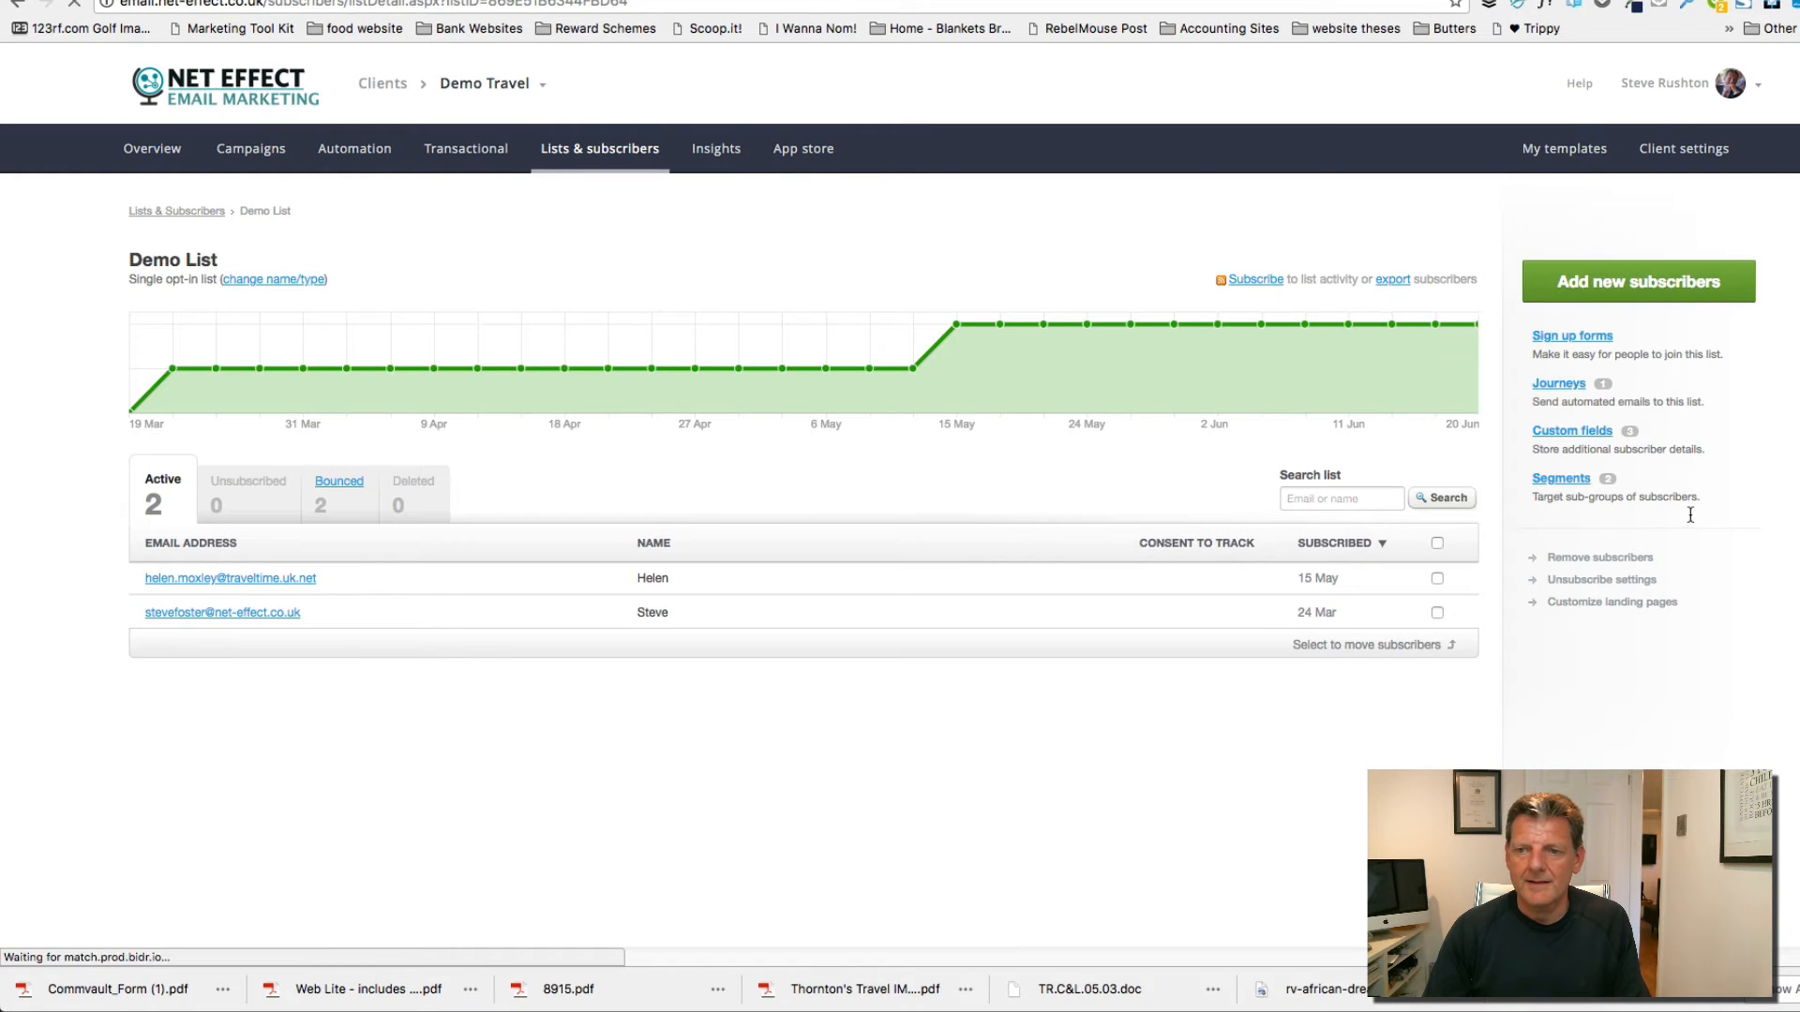
pyautogui.click(1571, 480)
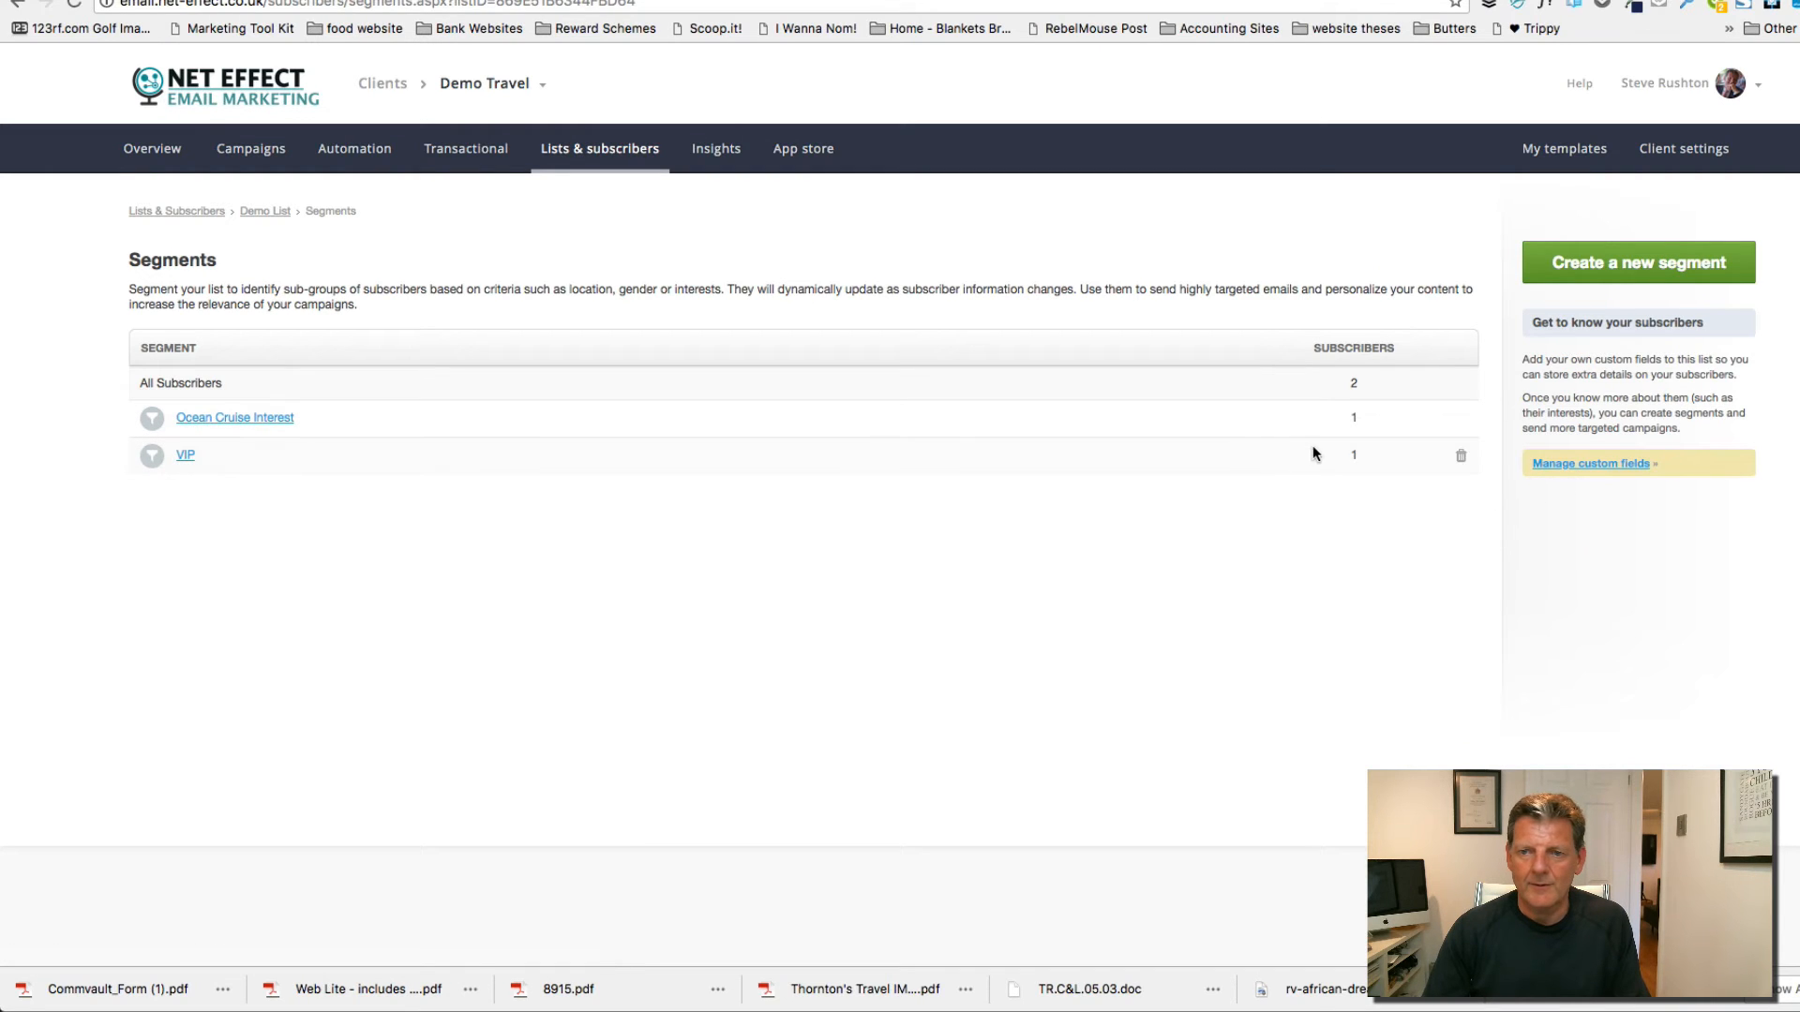
pyautogui.click(195, 459)
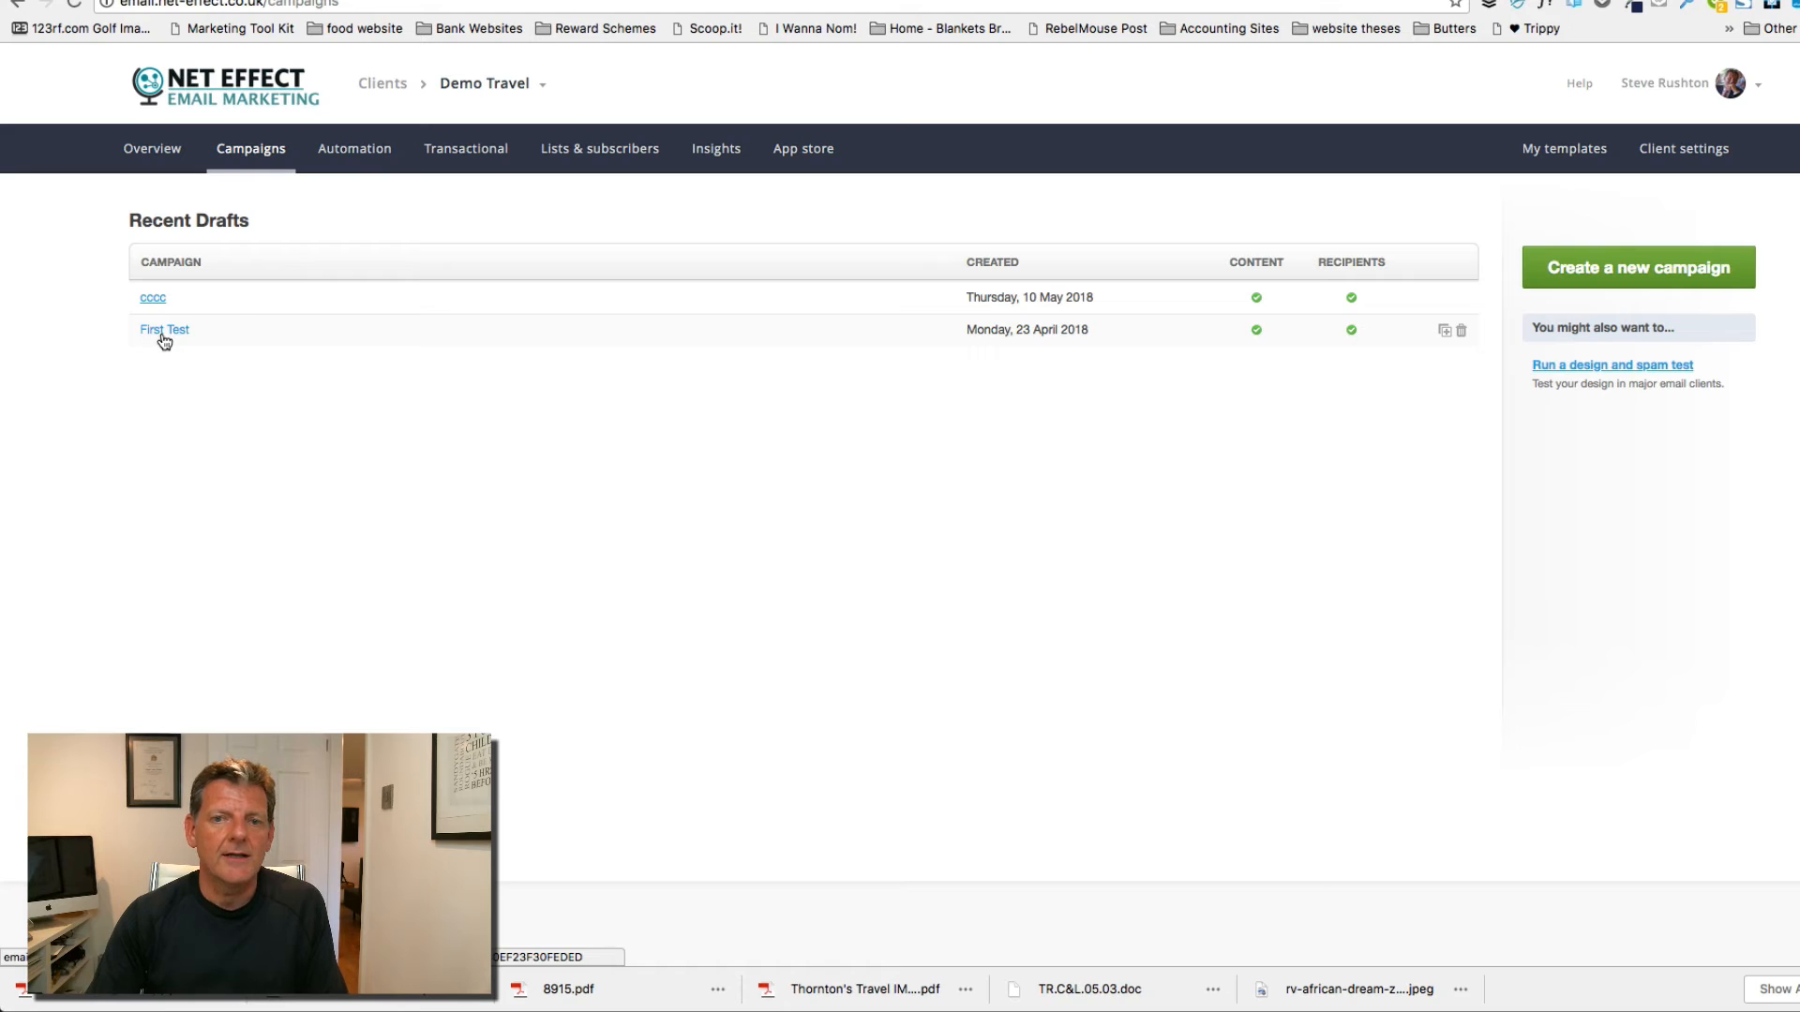
# Step: Open the First Test campaign draft and choose only the VIP segment of Demo List as its recipients
pyautogui.click(163, 333)
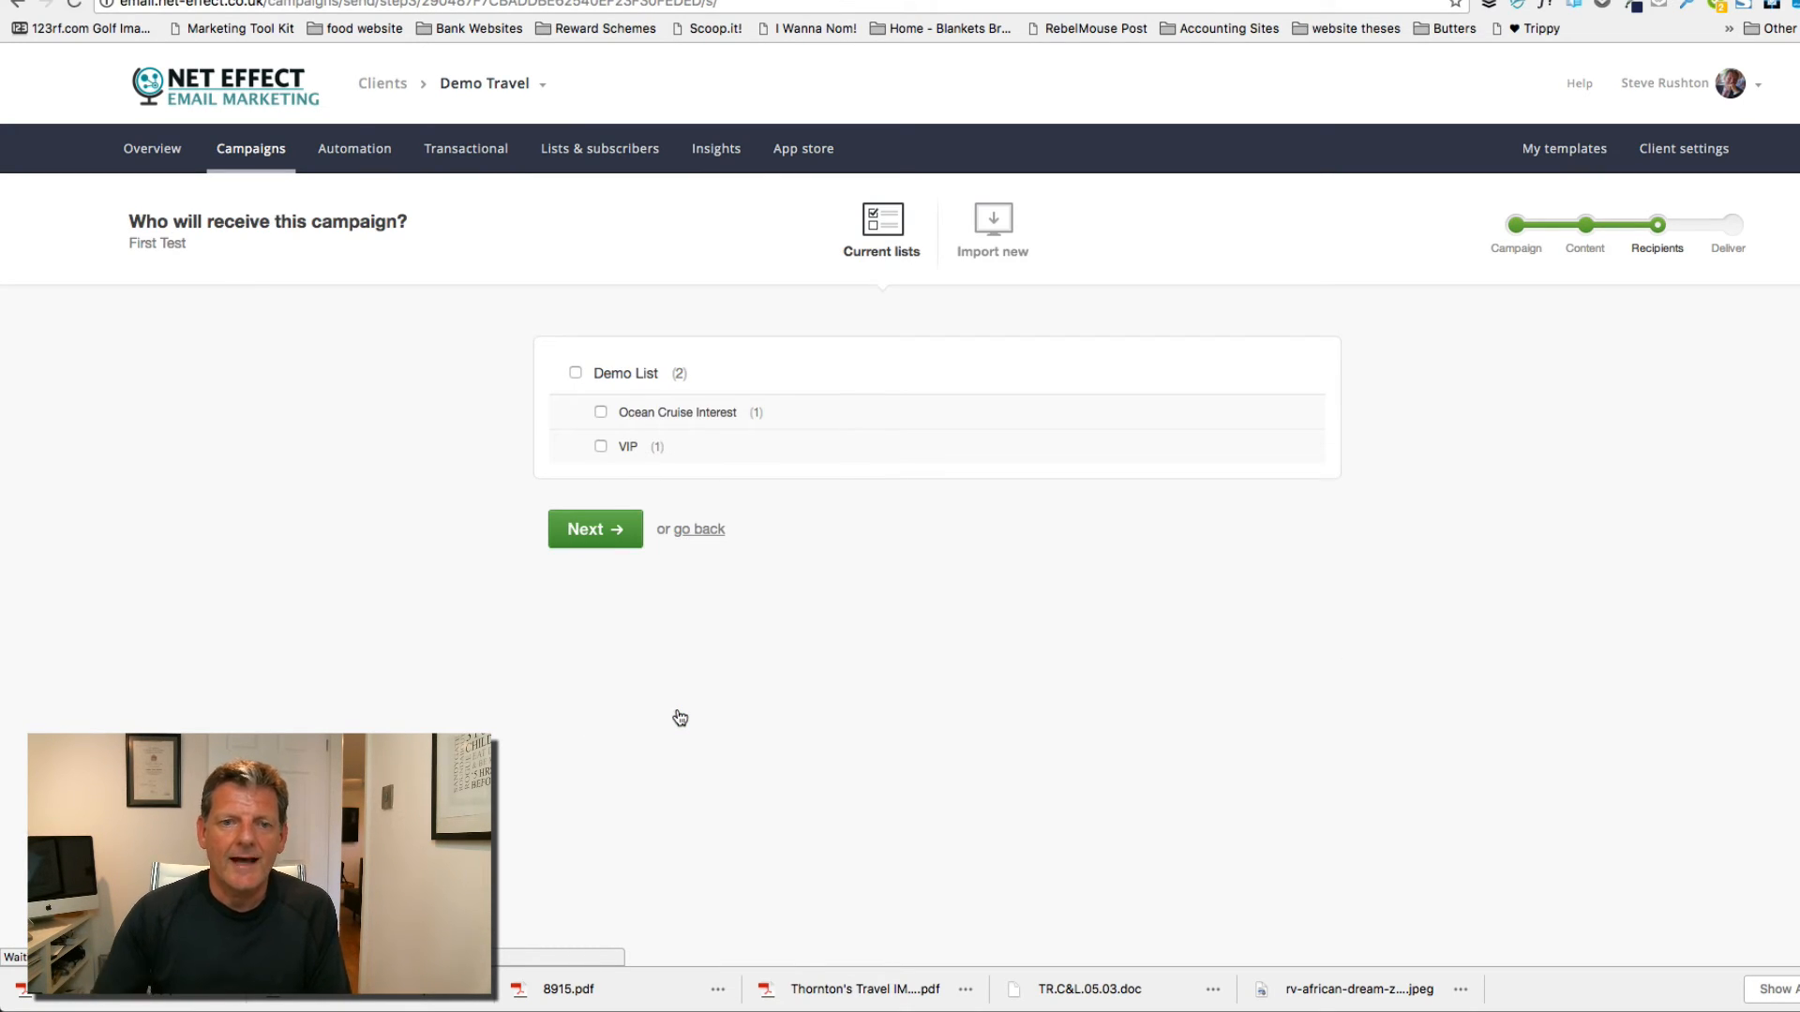
pyautogui.click(575, 373)
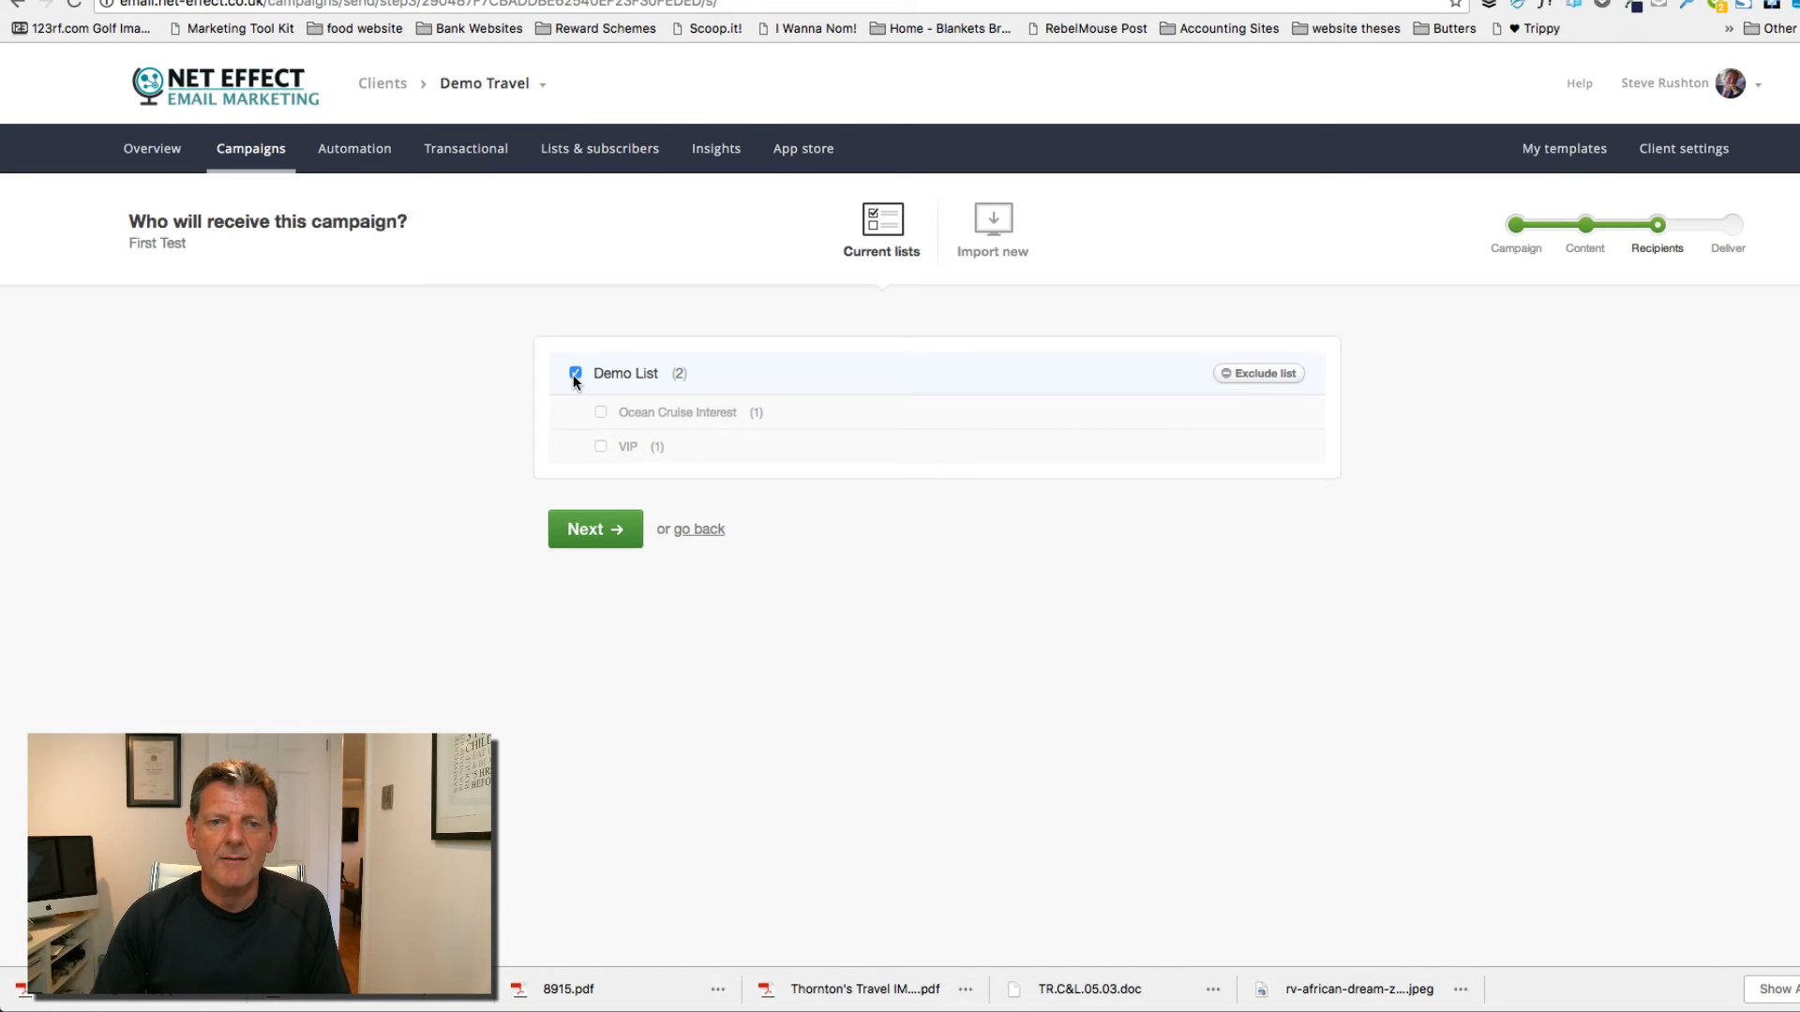
pyautogui.click(575, 373)
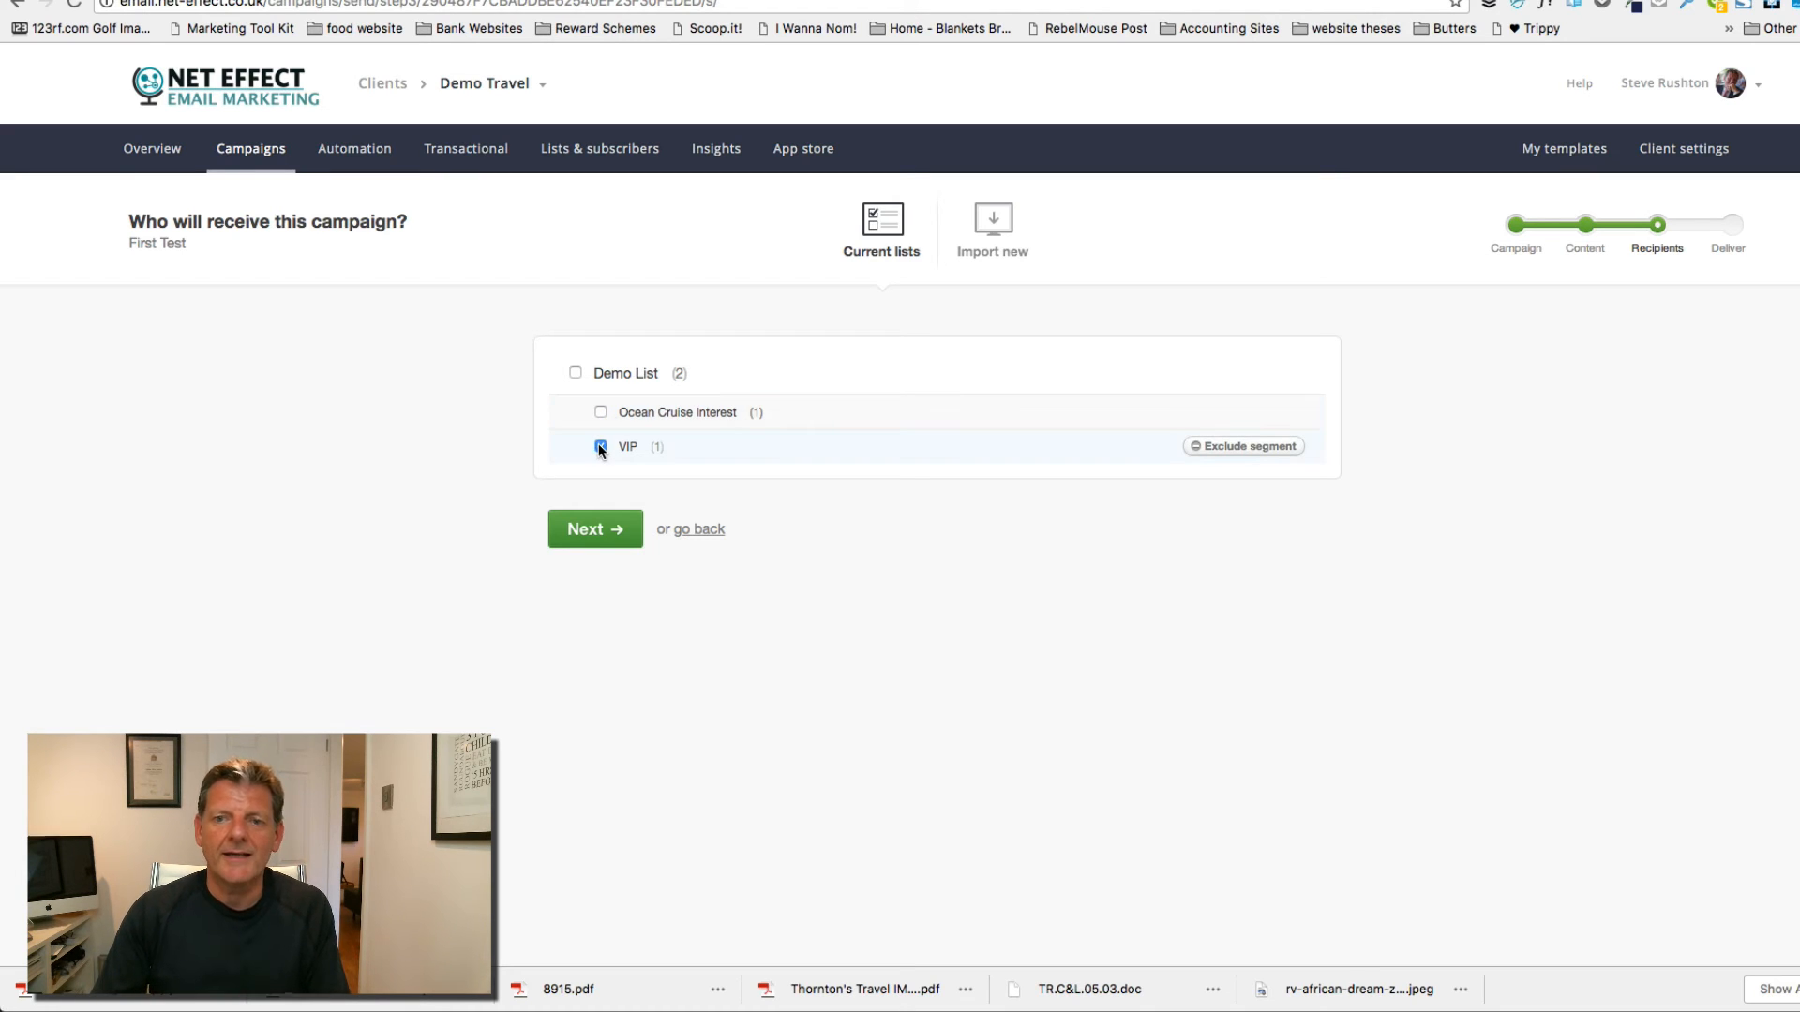
pyautogui.click(600, 444)
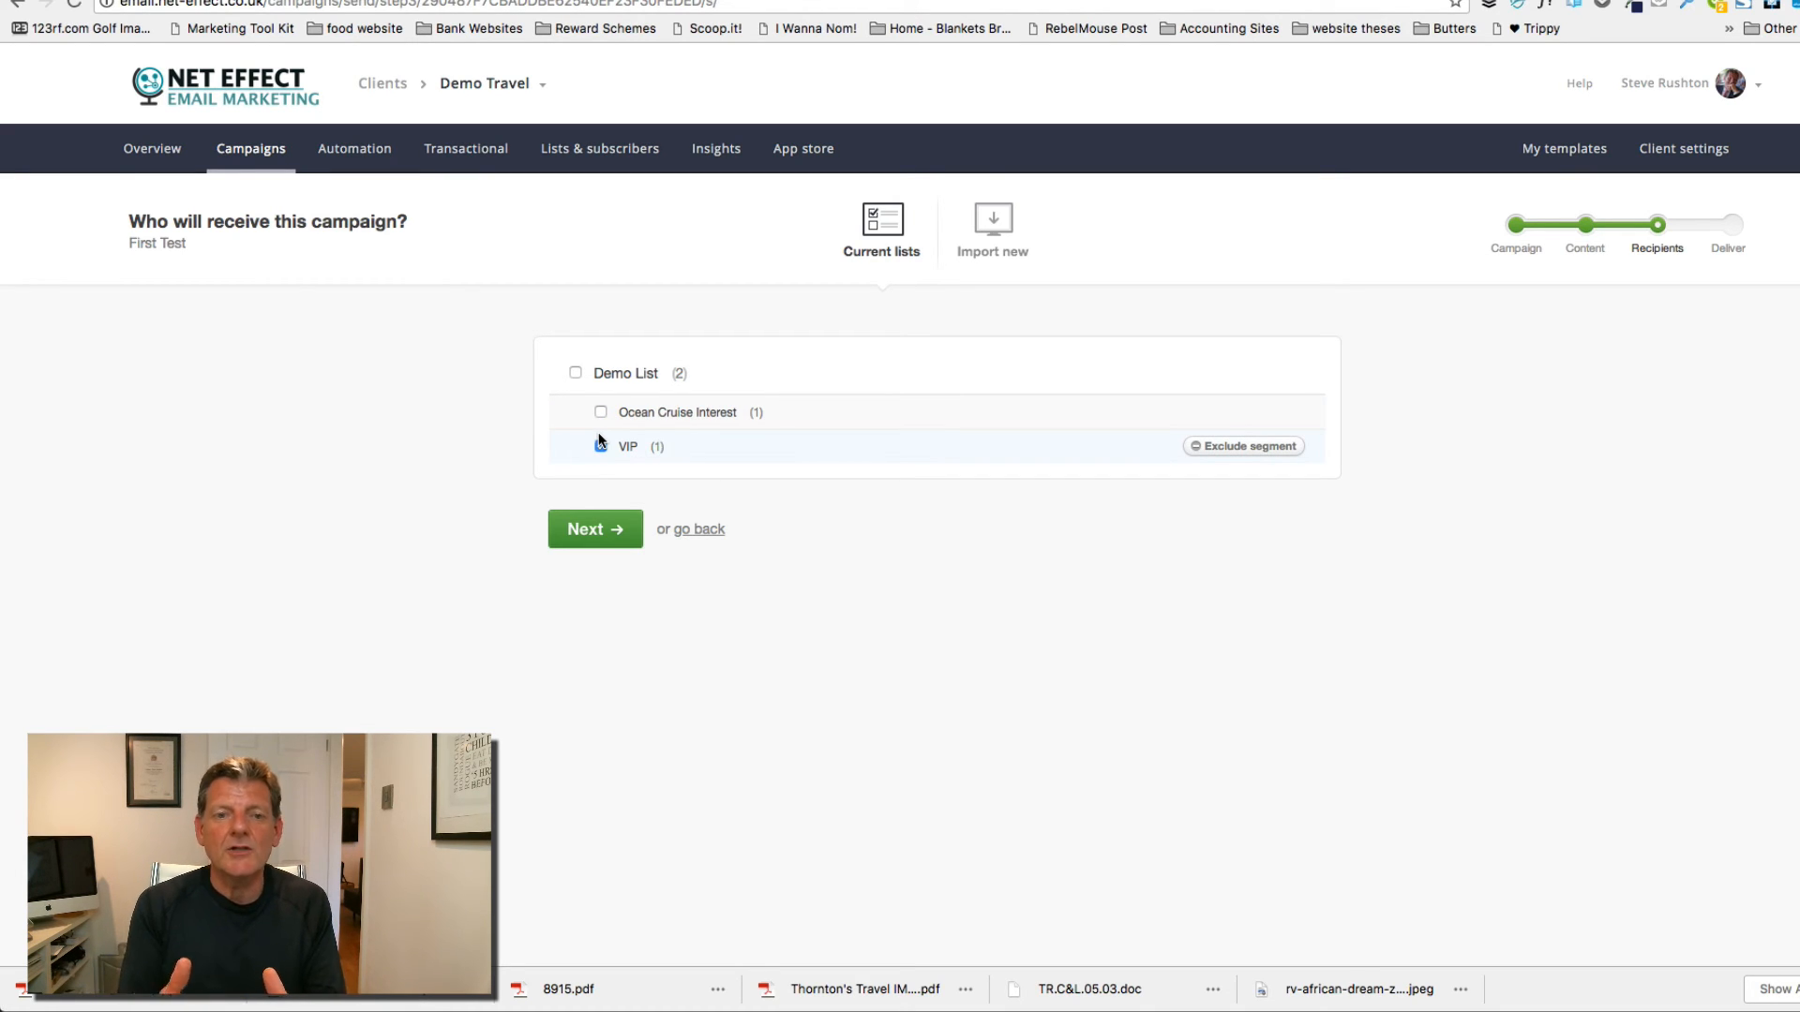